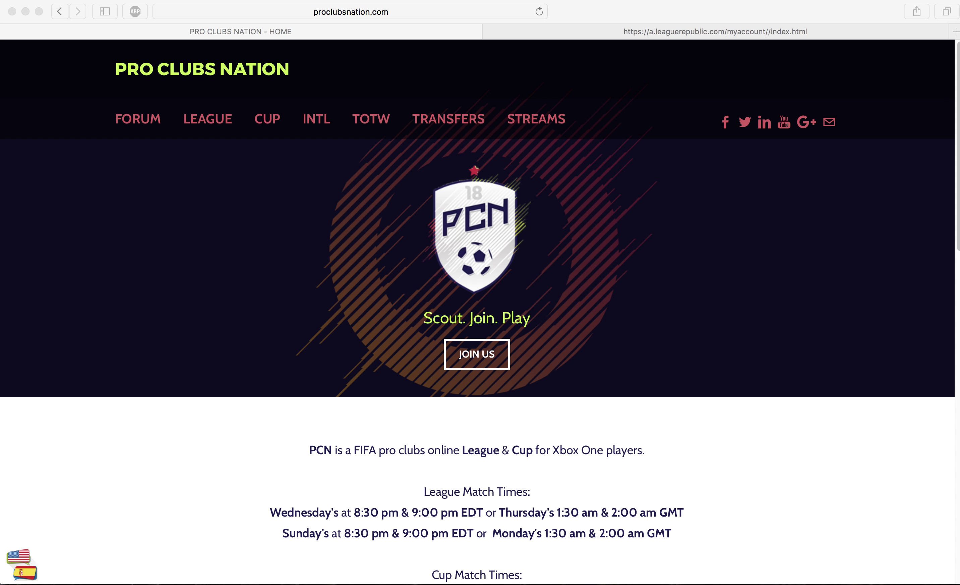
- Look over the Super League and Division 1 tables, then go to the Pro Clubs Nation forum
click(928, 126)
scroll(953, 110, down, 5)
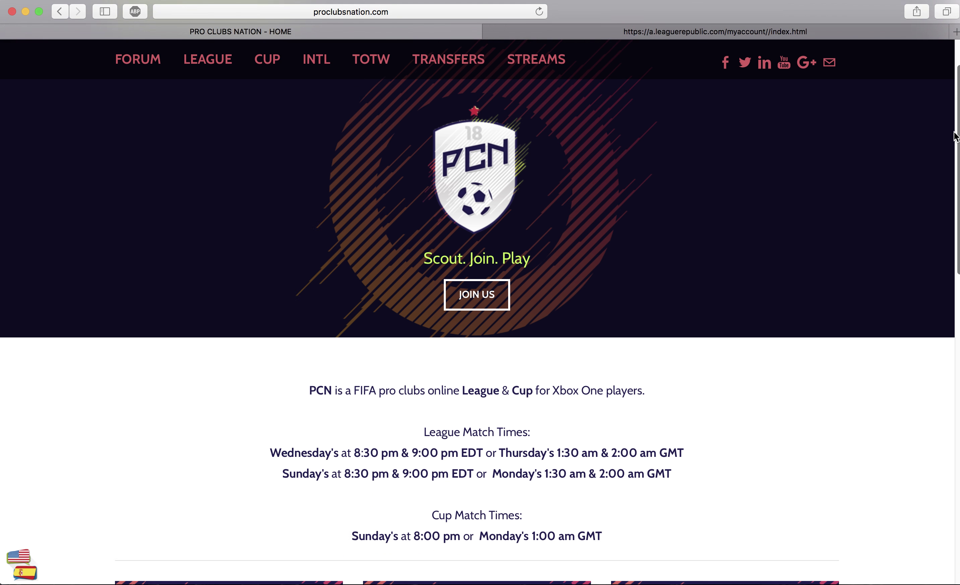
scroll(938, 184, down, 10)
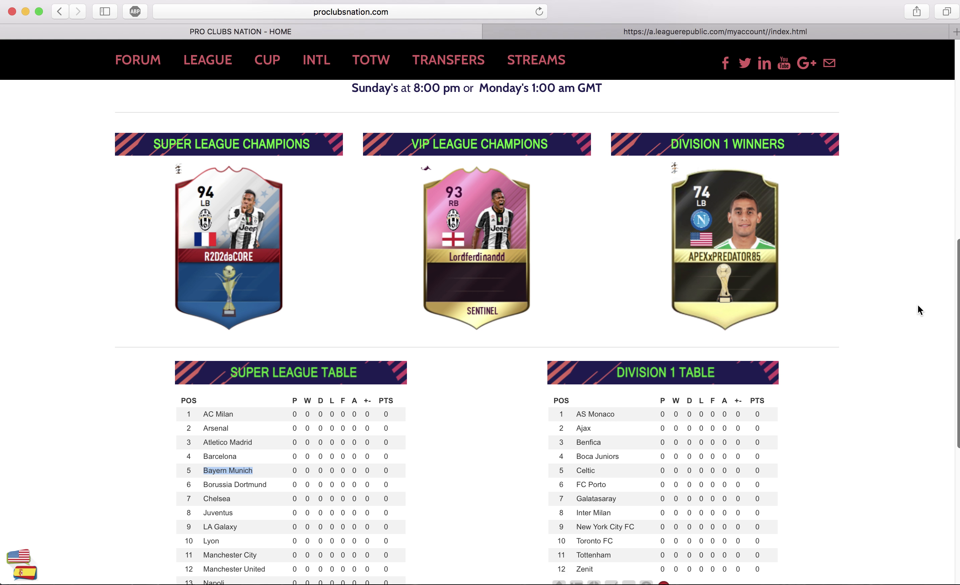
scroll(906, 360, up, 1)
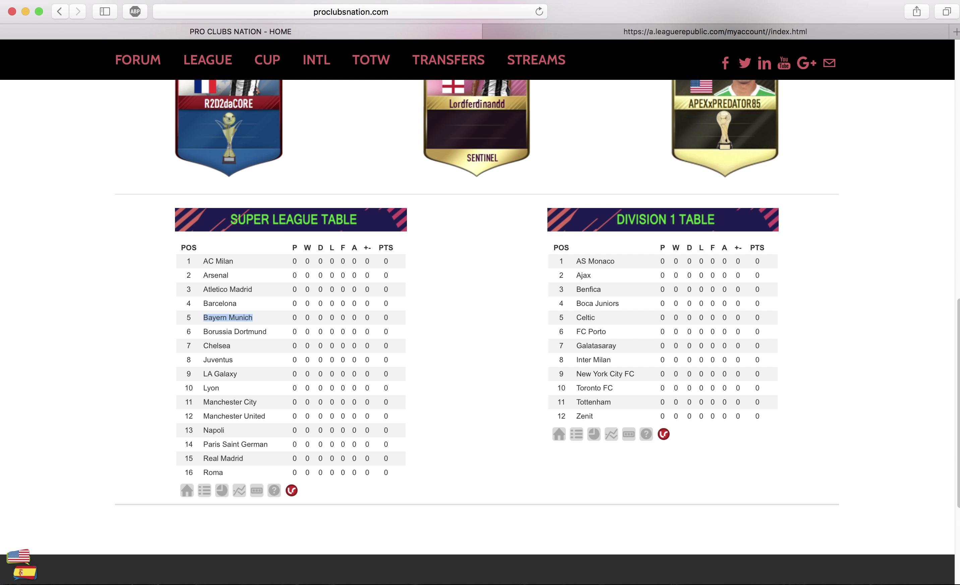
scroll(947, 492, down, 3)
scroll(947, 492, up, 10)
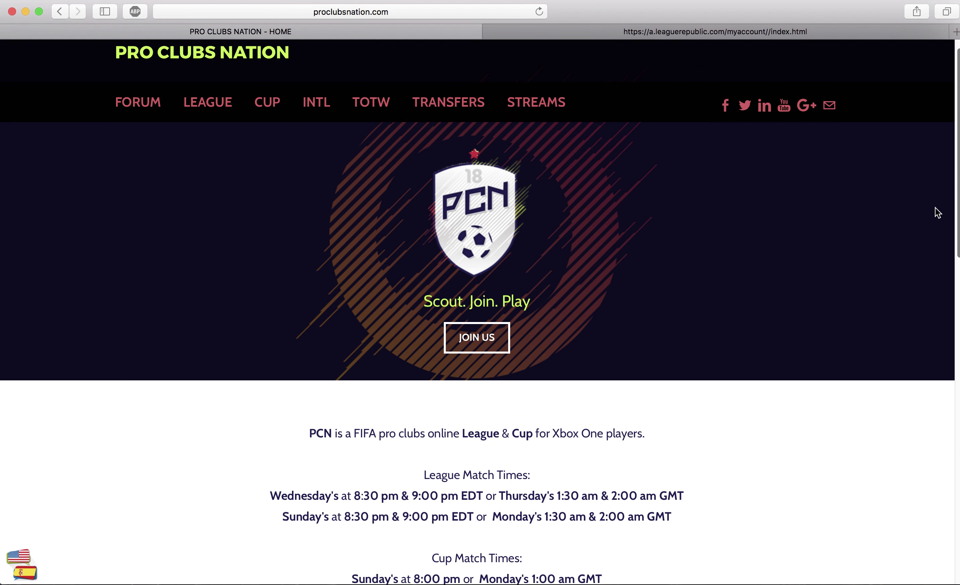
click(142, 118)
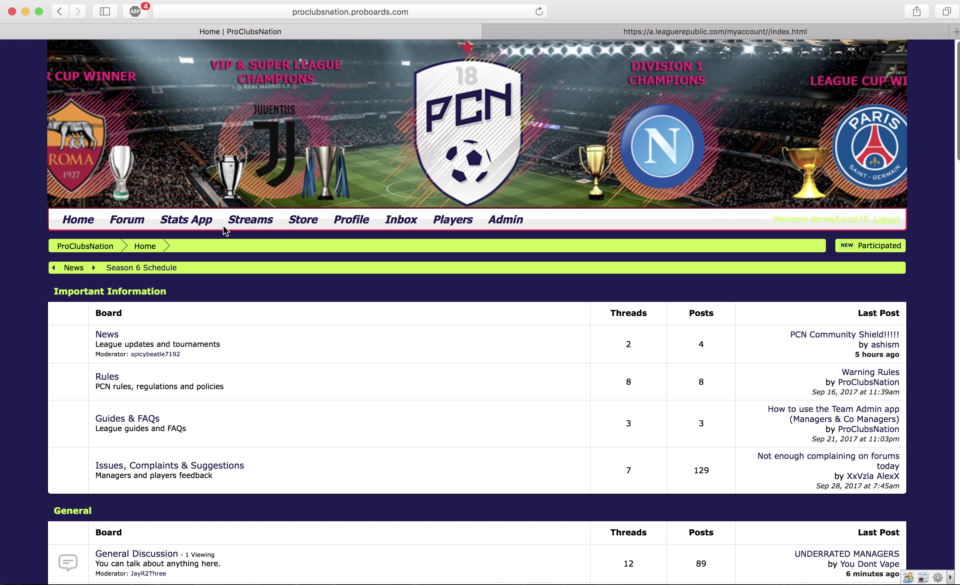
- In the Stats App, open the Super League match group and then Manchester City's team page
click(185, 220)
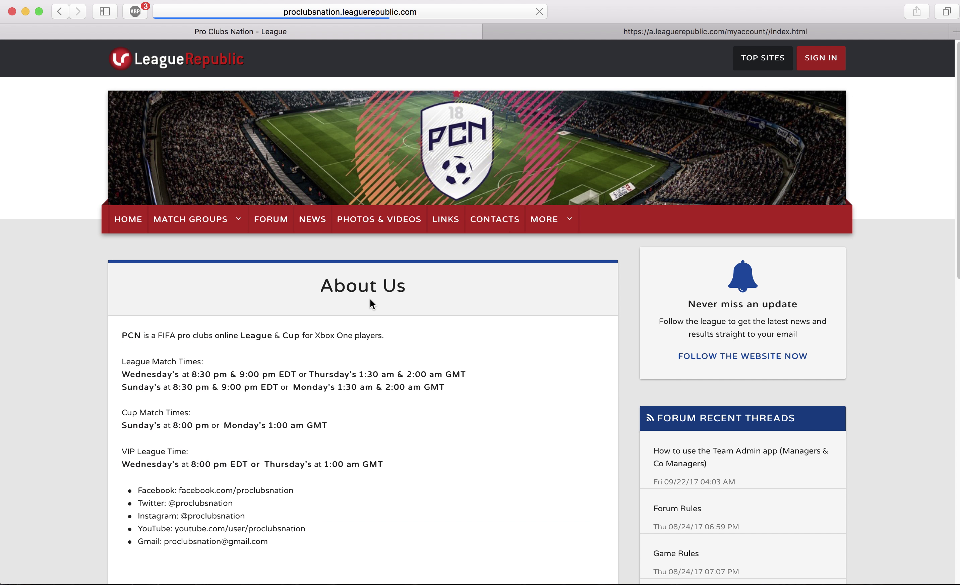
scroll(935, 267, down, 10)
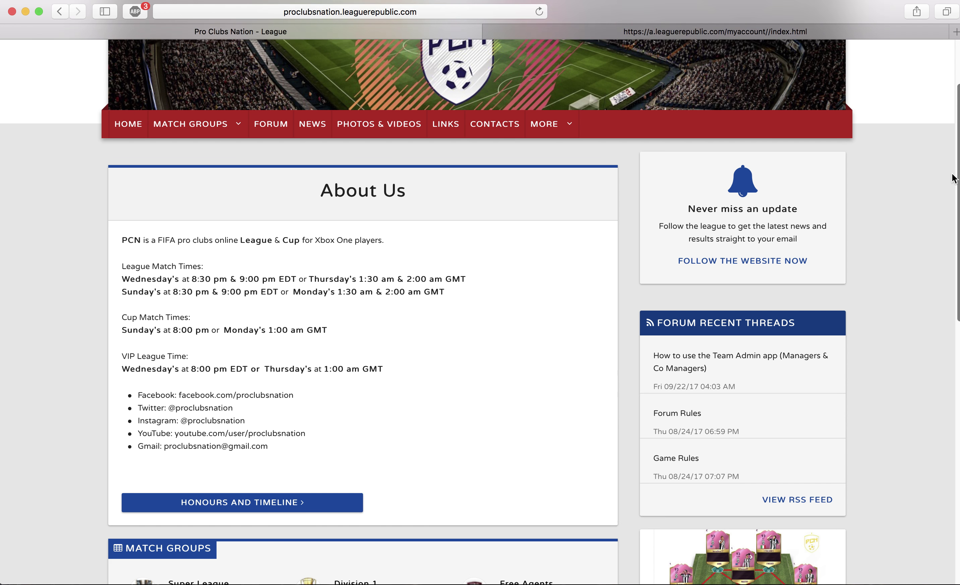
scroll(934, 237, up, 3)
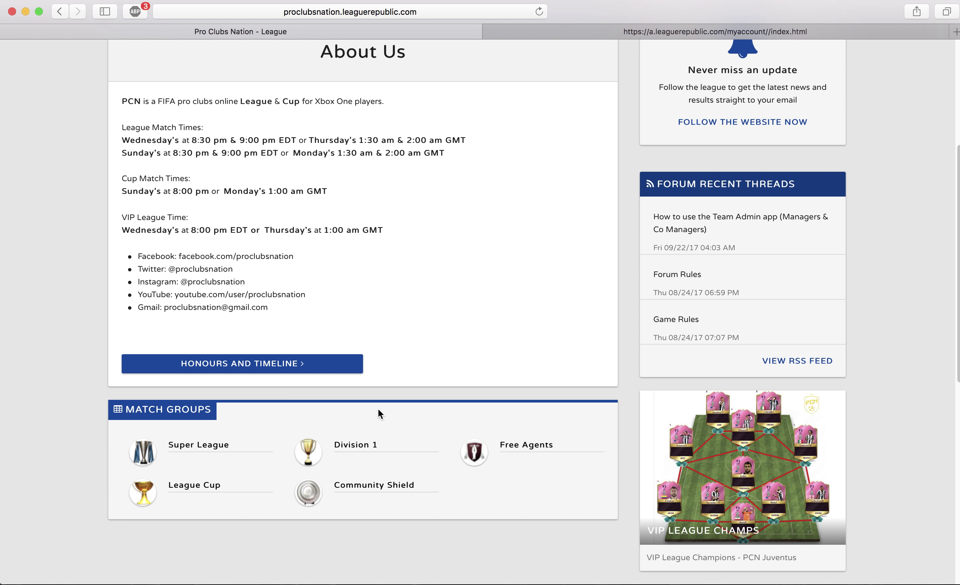
click(214, 445)
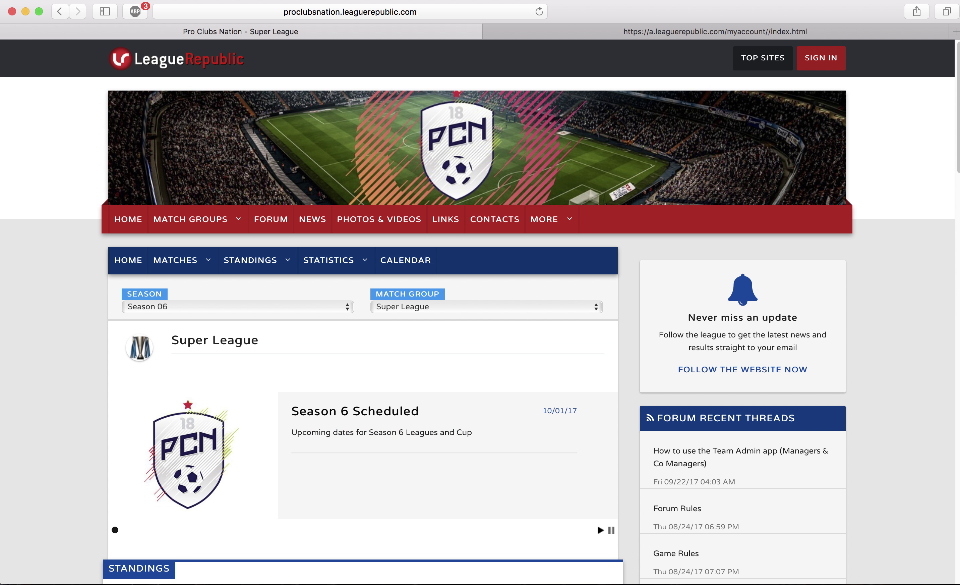
scroll(597, 524, down, 10)
click(205, 322)
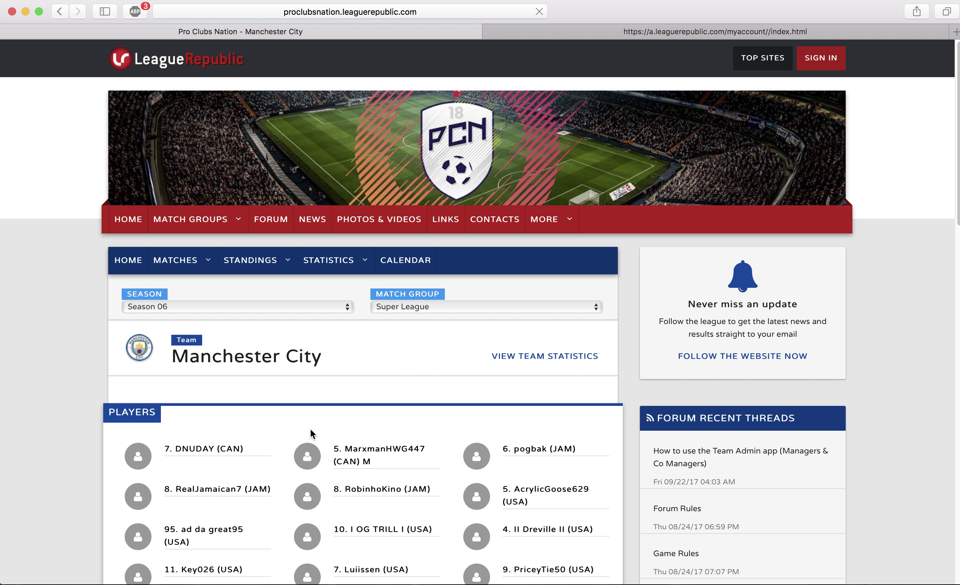
- View Manchester City's team statistics and bring up the STATISTICS menu's pages
scroll(958, 216, down, 5)
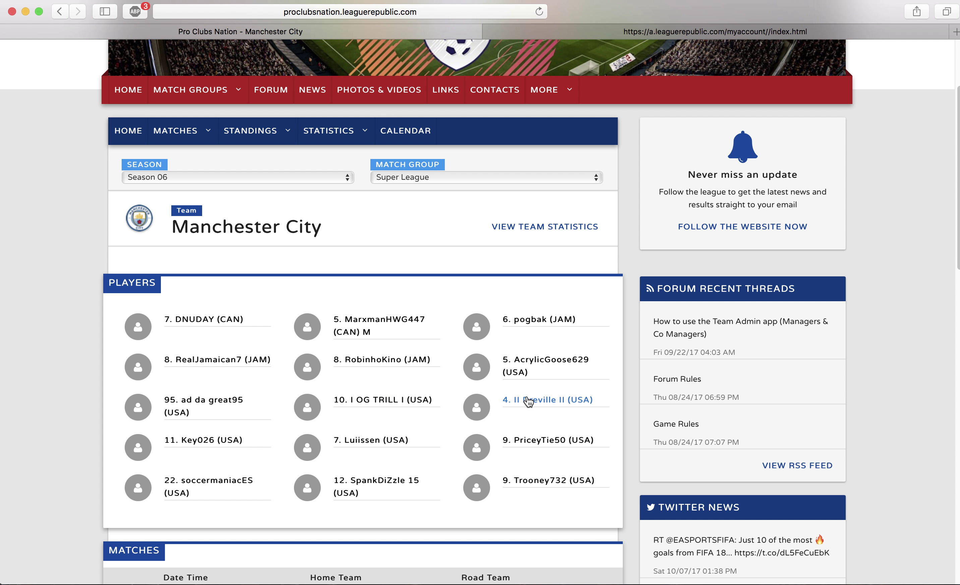
scroll(955, 265, down, 5)
scroll(953, 265, down, 10)
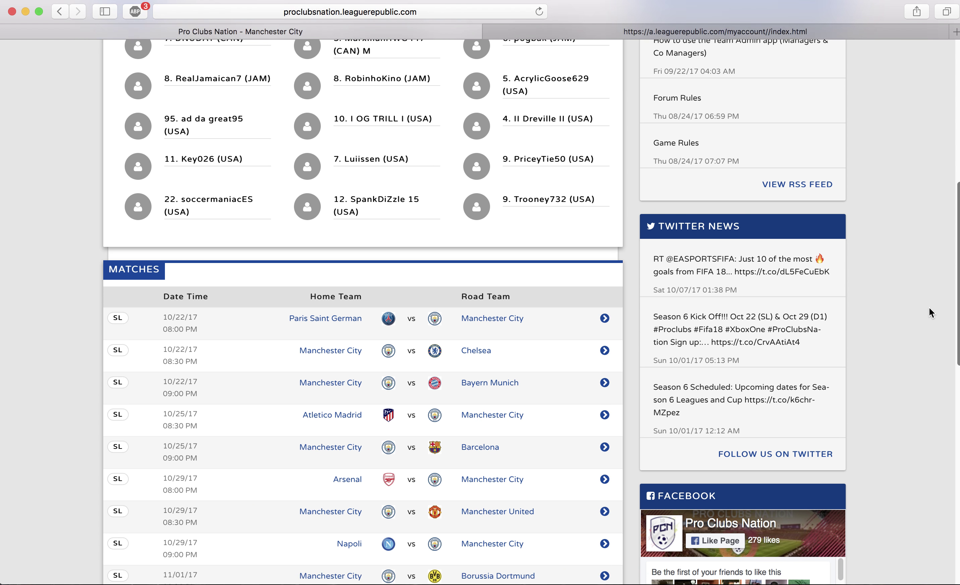
scroll(894, 378, down, 6)
scroll(881, 316, up, 18)
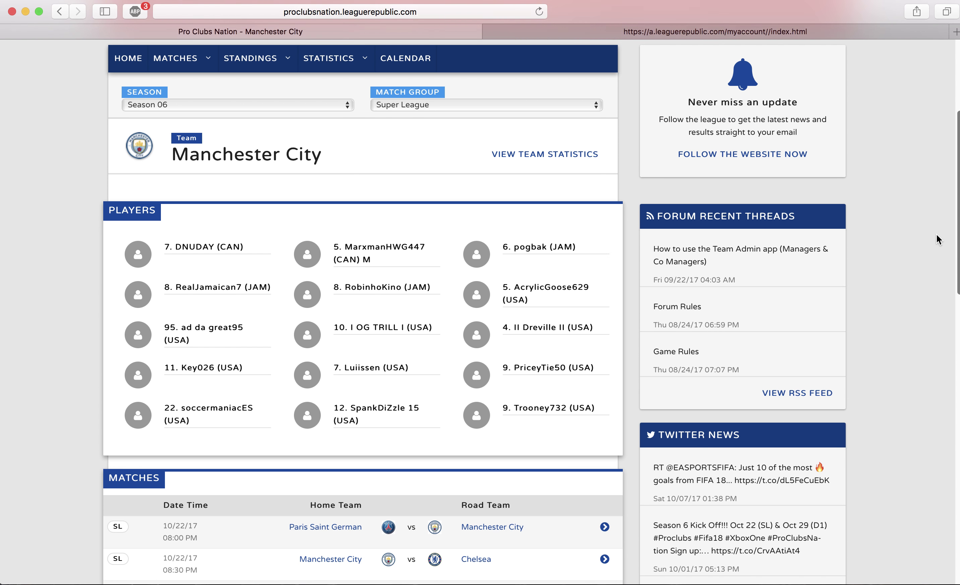
click(509, 162)
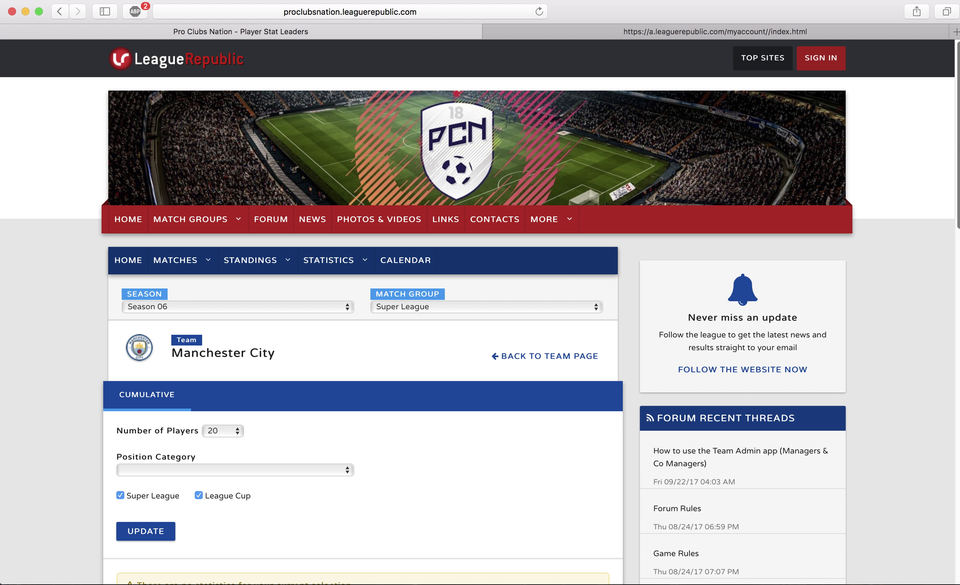
scroll(952, 193, down, 4)
scroll(952, 194, up, 4)
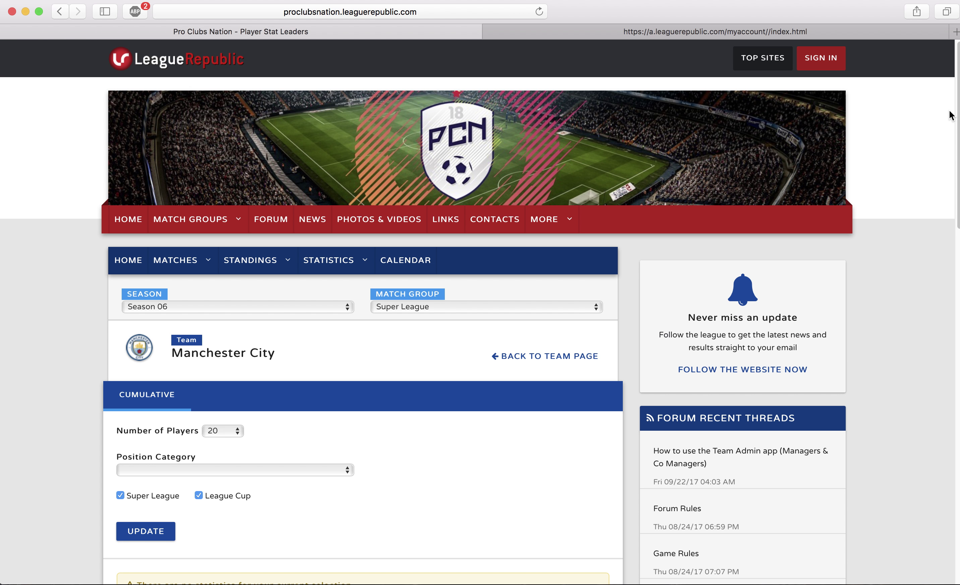
click(338, 264)
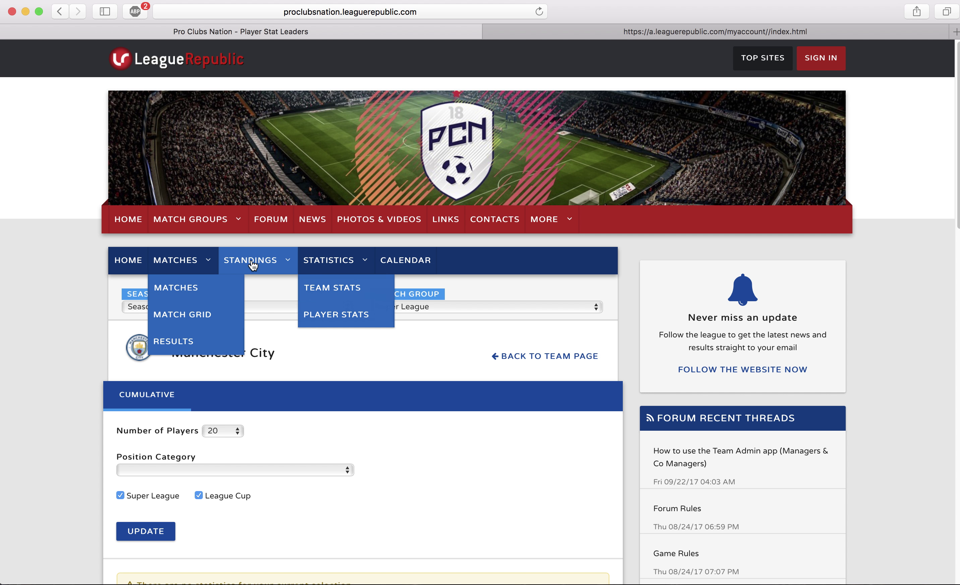
mouse_move(172, 261)
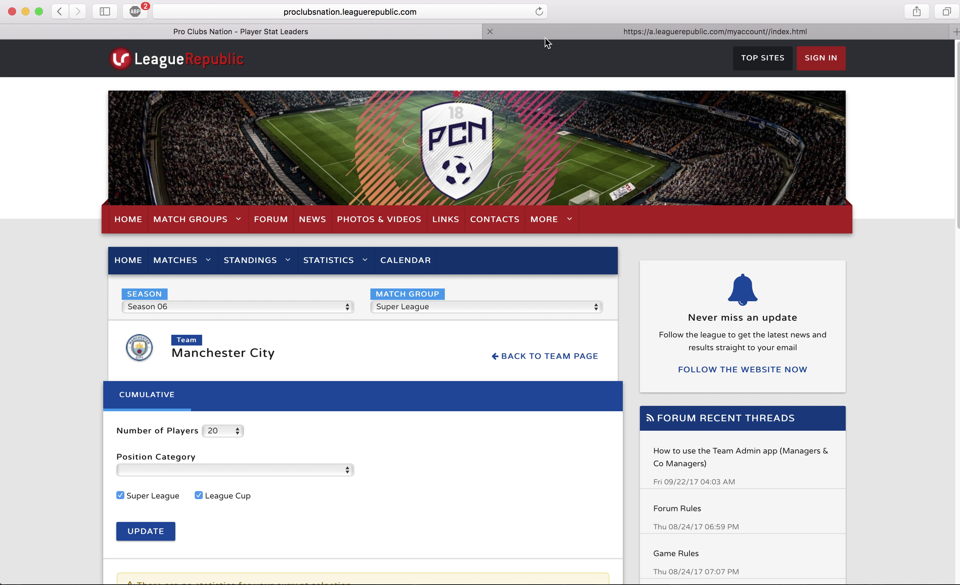
- Sign out from the My Account area and select the username field on the login page
mouse_move(167, 235)
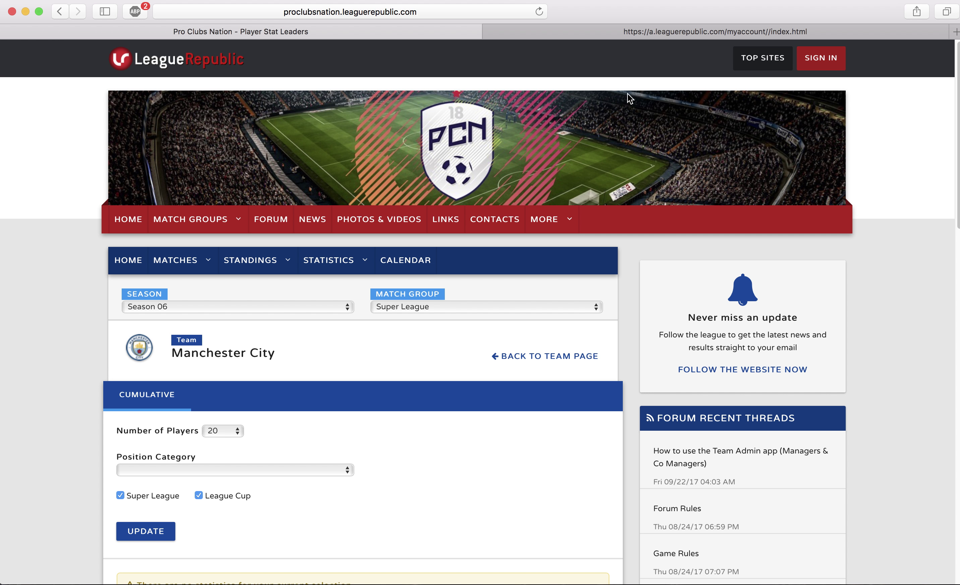
click(819, 64)
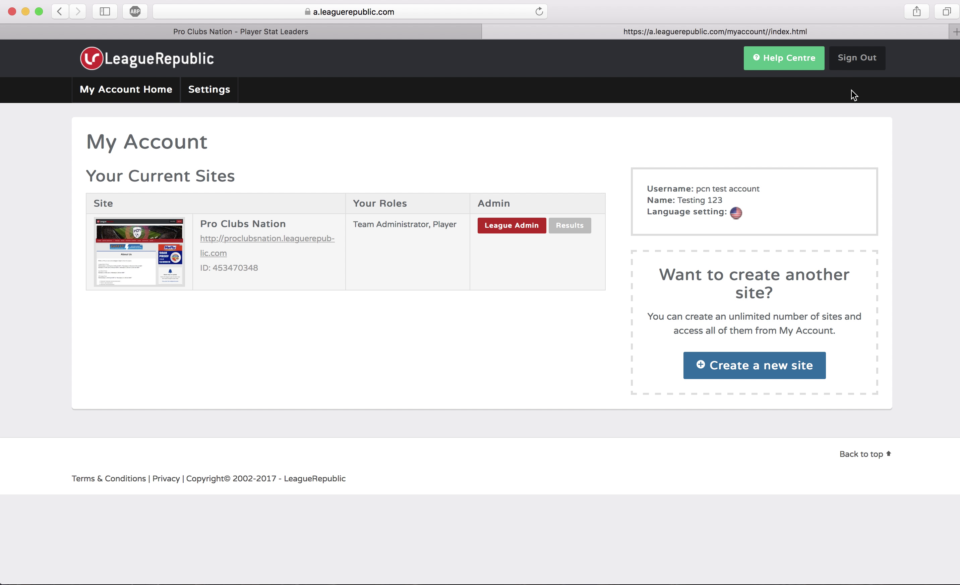
click(856, 59)
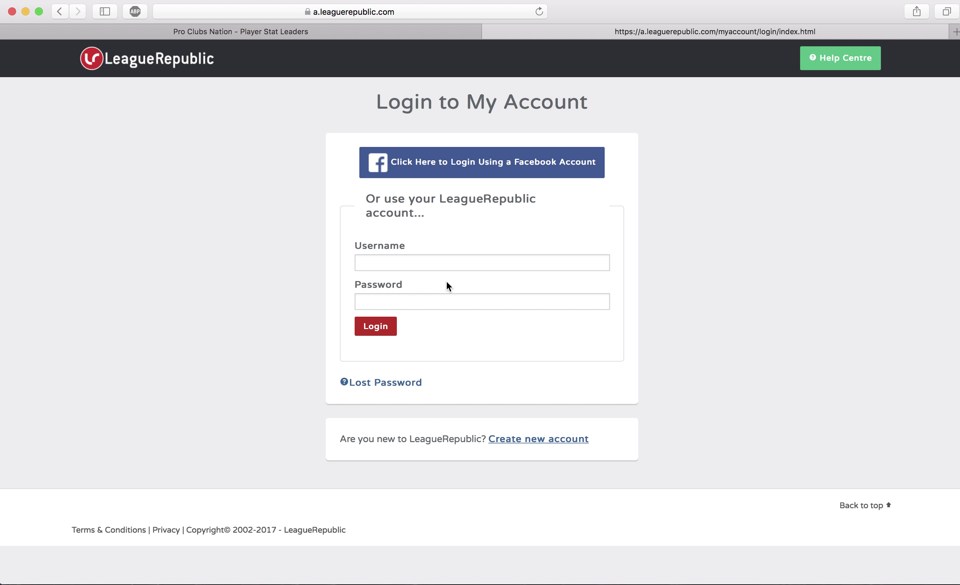
click(444, 267)
- Log in with the team admin username and password, then go to the team's result entry page
text(pcn test )
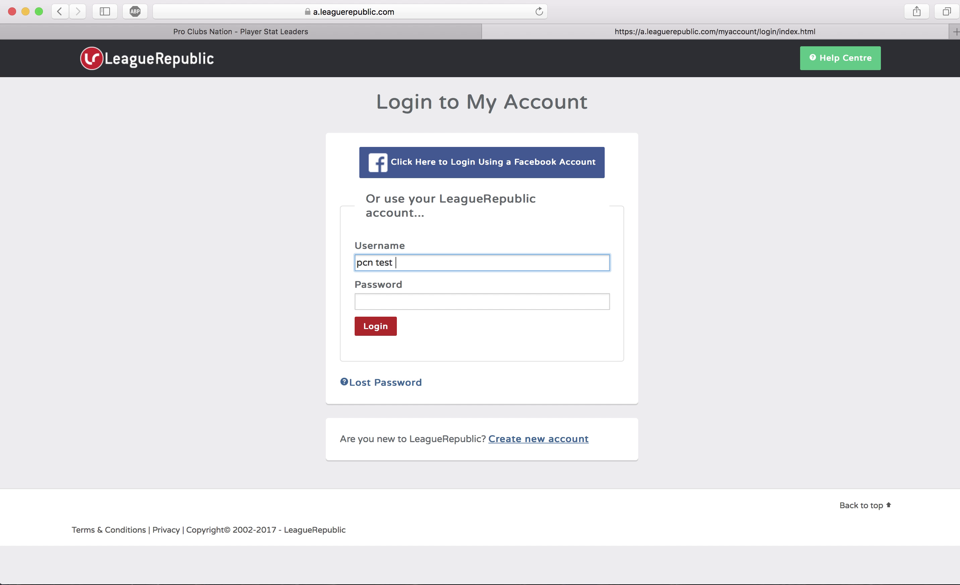
text(account)
click(408, 301)
text(•••••••)
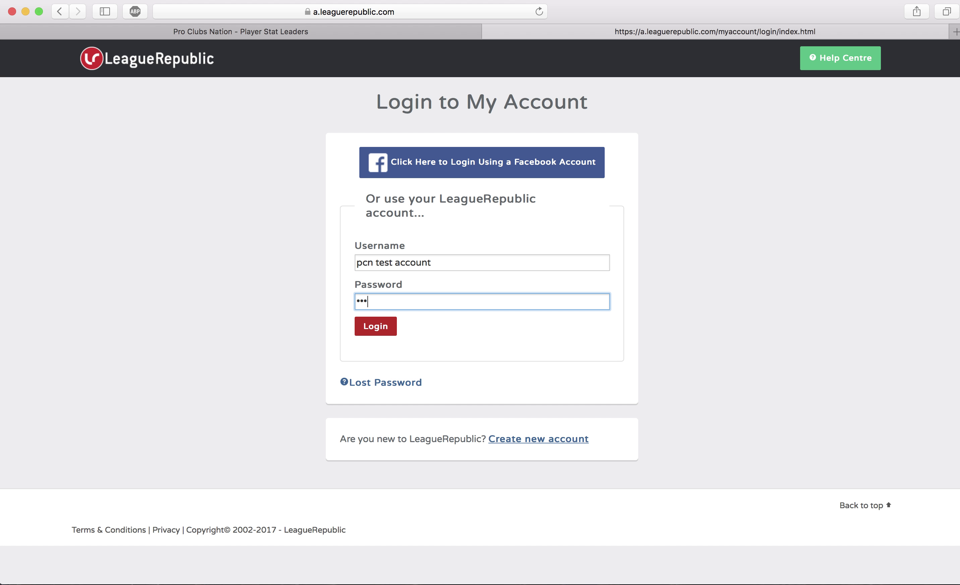
text(•)
click(396, 320)
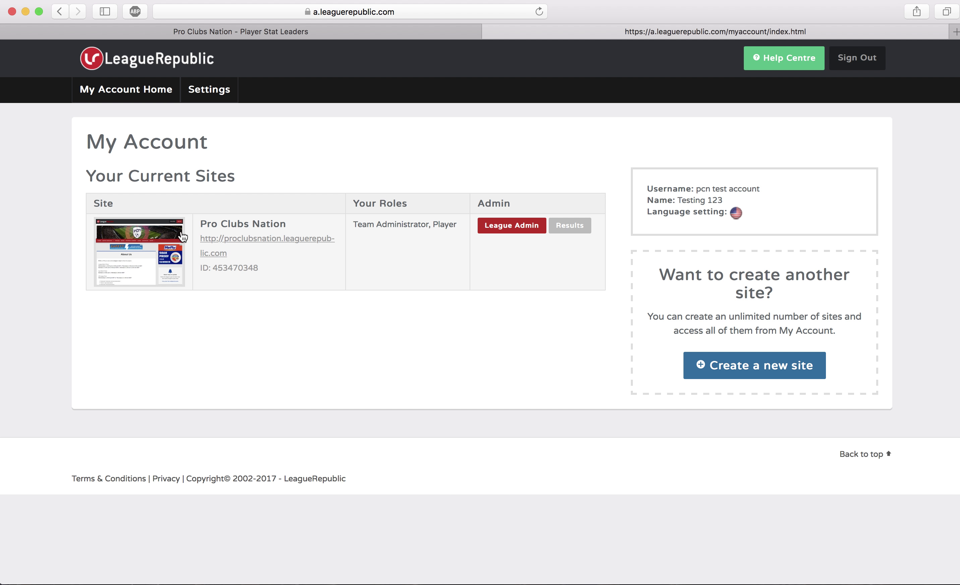
click(570, 225)
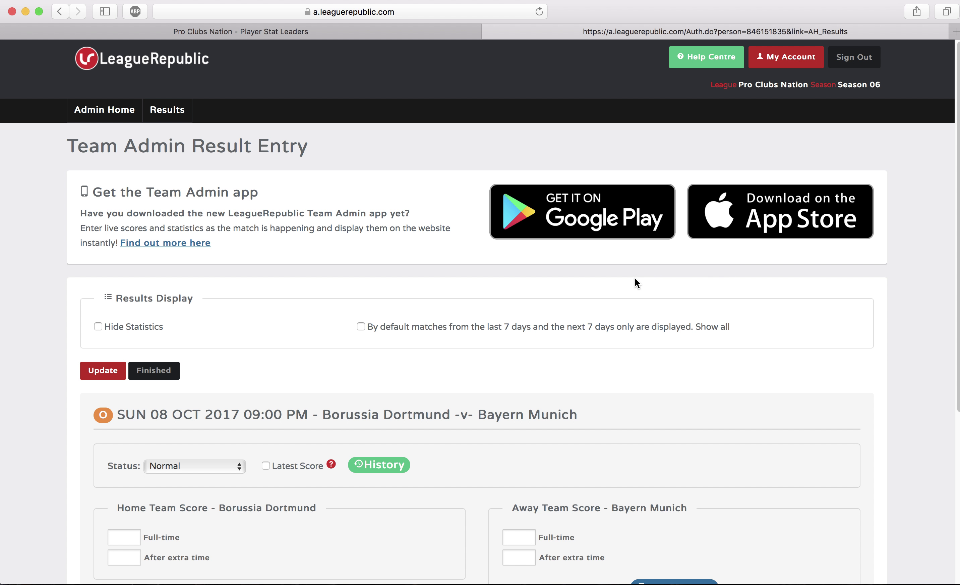
- Find the Borussia Dortmund v Bayern Munich match and open Bayern Munich's statistics form
scroll(942, 185, down, 5)
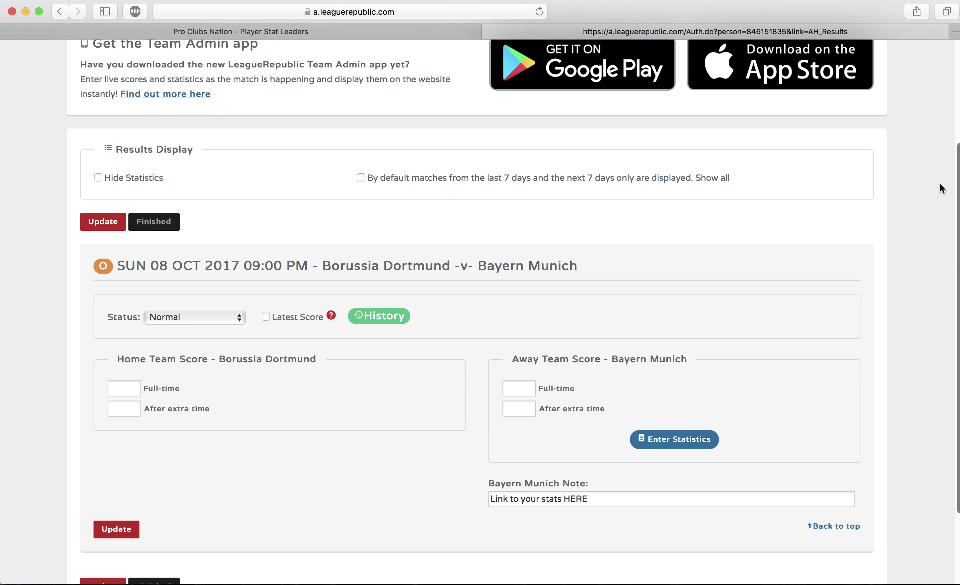
scroll(941, 185, down, 1)
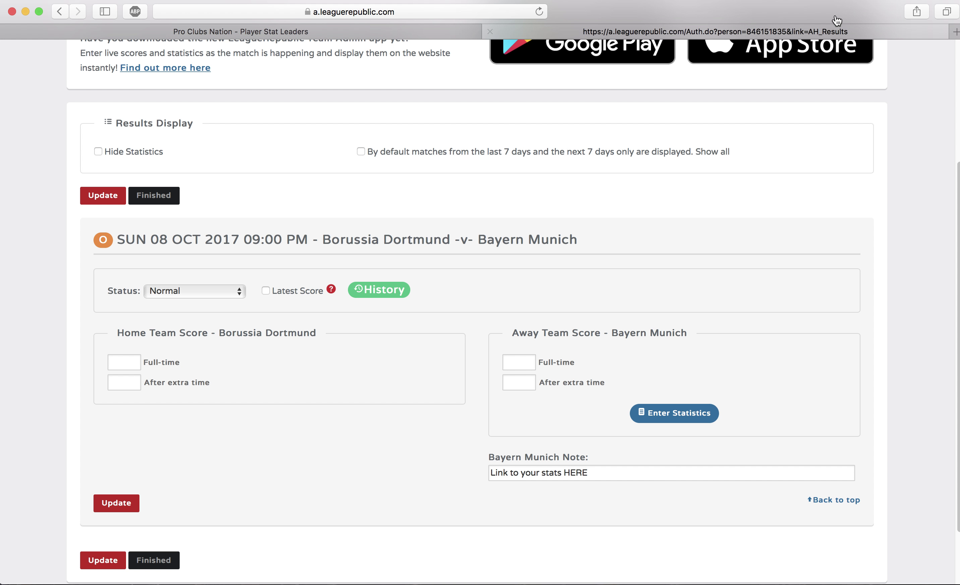
scroll(958, 182, down, 2)
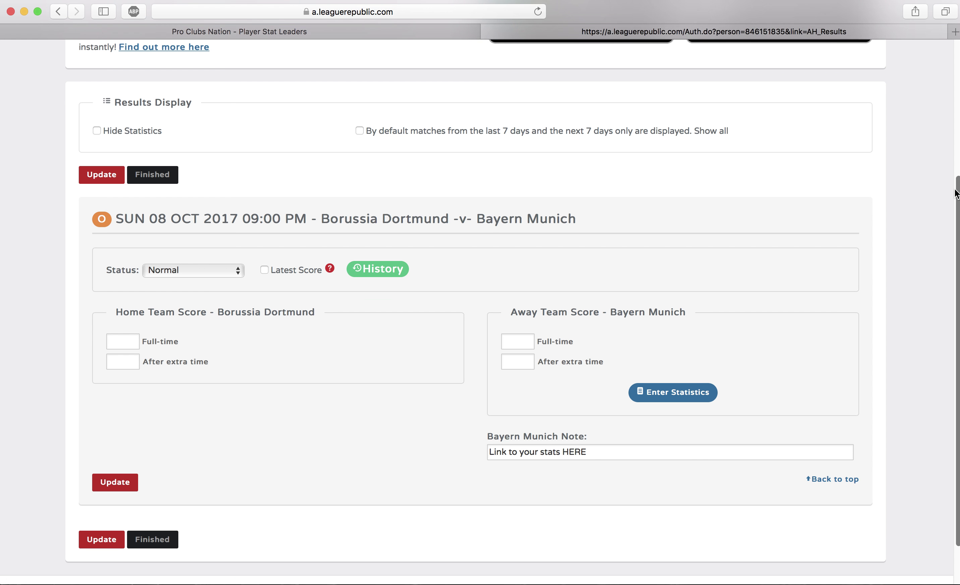
scroll(952, 174, up, 3)
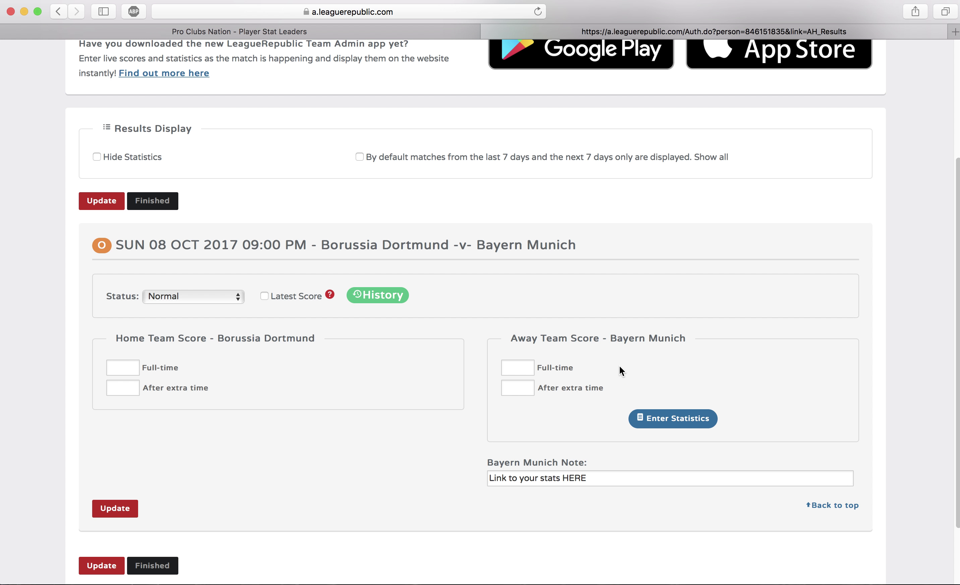
scroll(952, 283, up, 5)
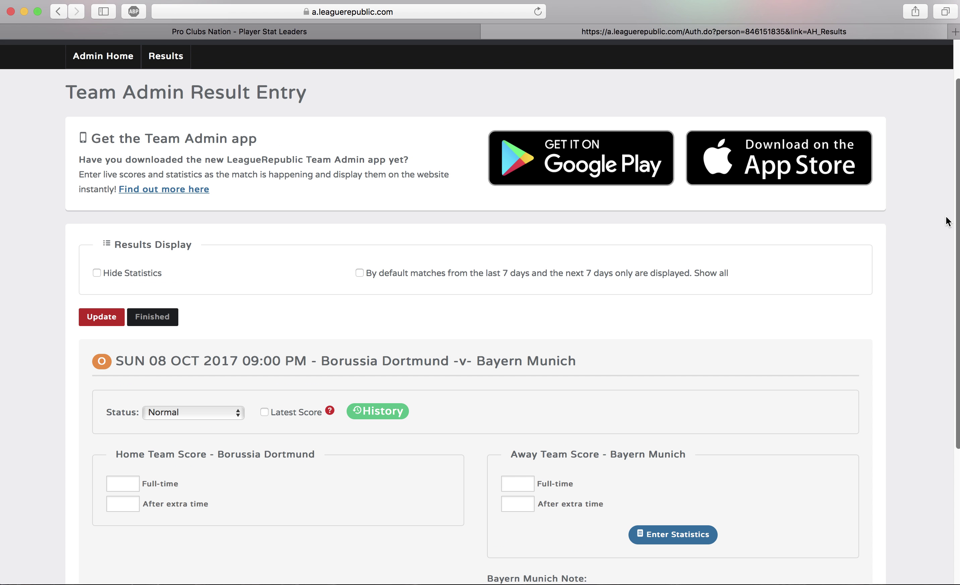
scroll(953, 284, down, 3)
scroll(953, 283, down, 3)
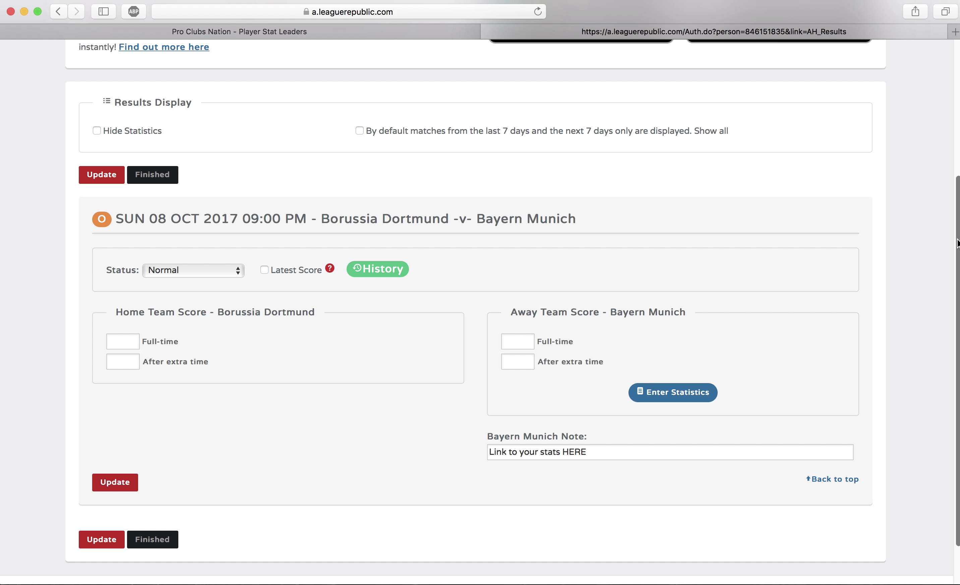
click(687, 389)
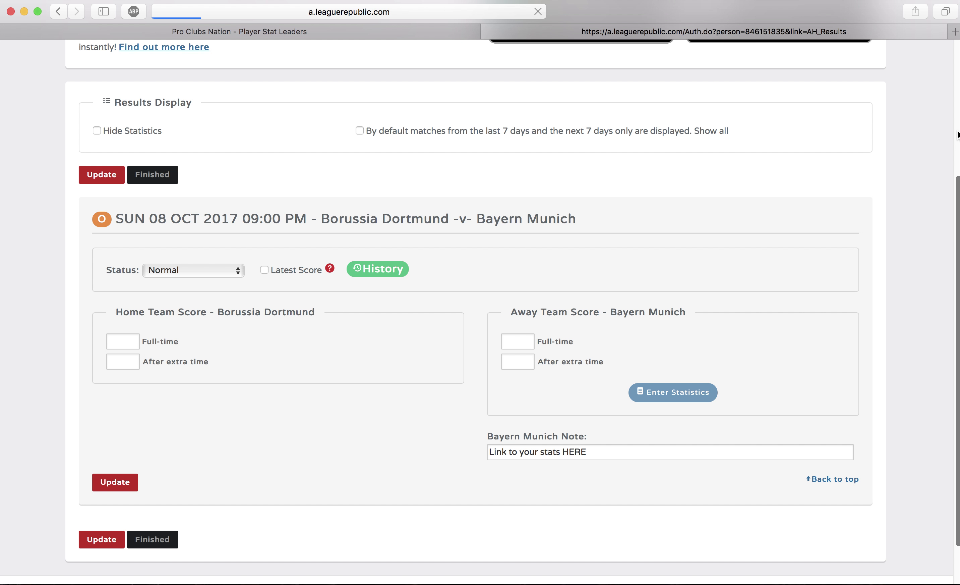
scroll(945, 222, down, 10)
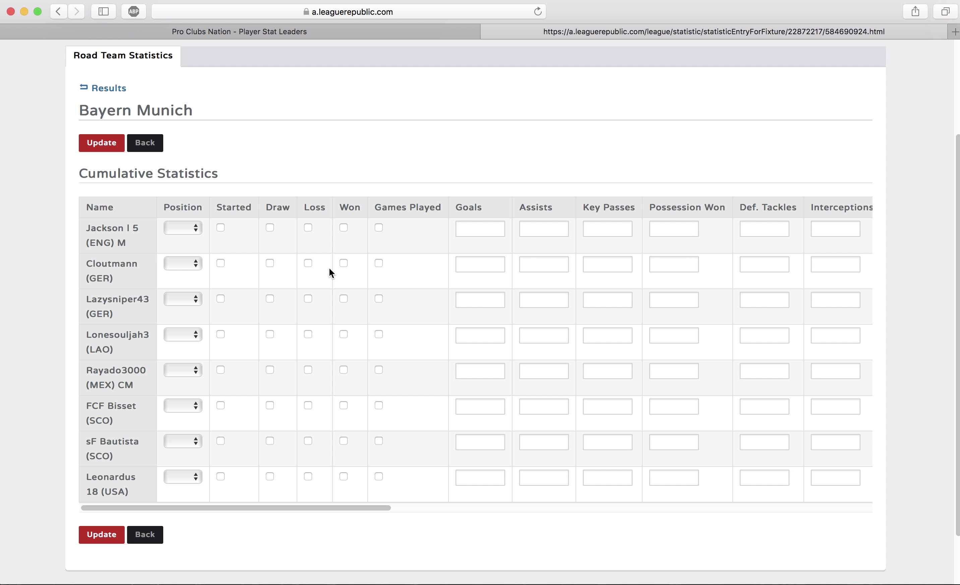
- Set the first four players to Goalkeeper, Left Centre Back, Right Centre Back and Centre Defensive Midfielder
click(191, 227)
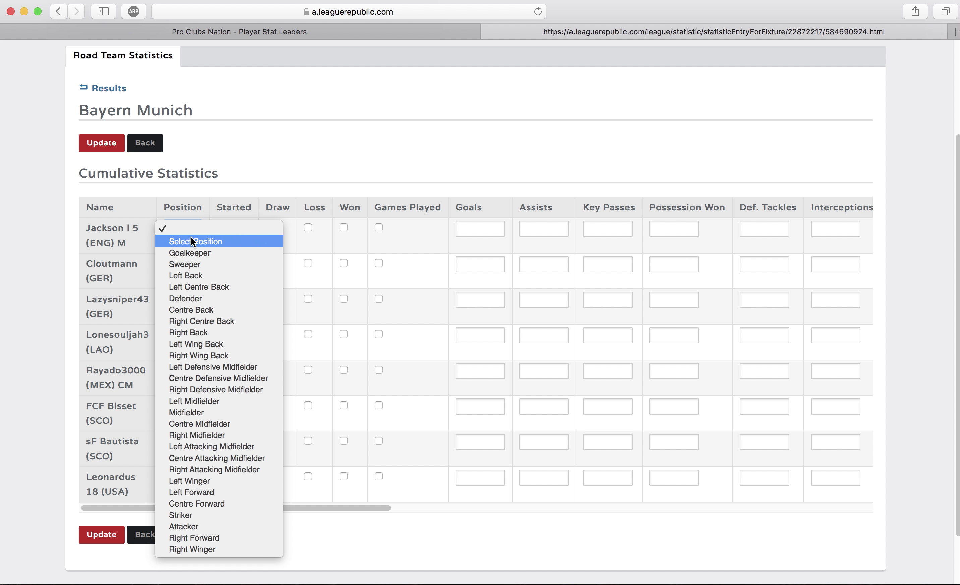
click(219, 253)
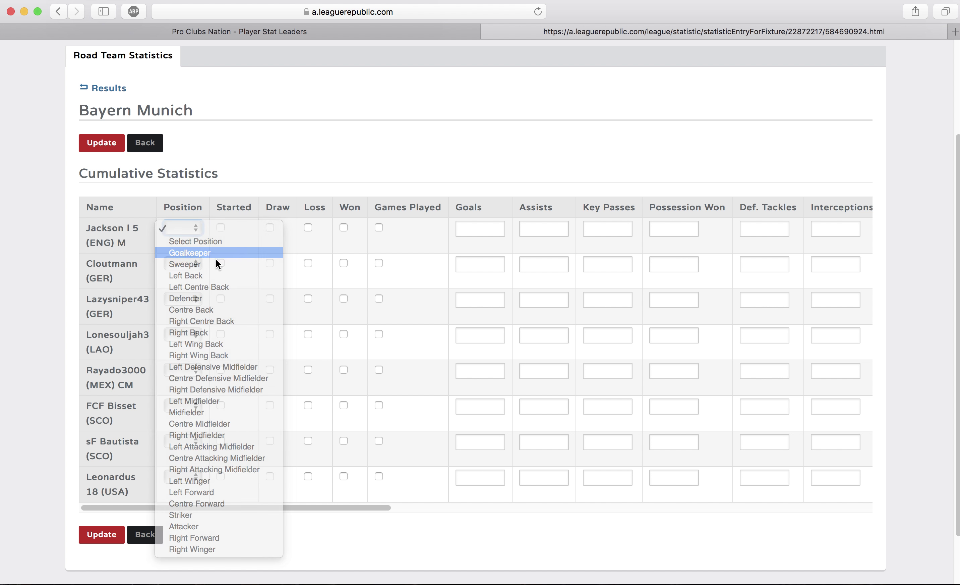
click(185, 263)
click(203, 323)
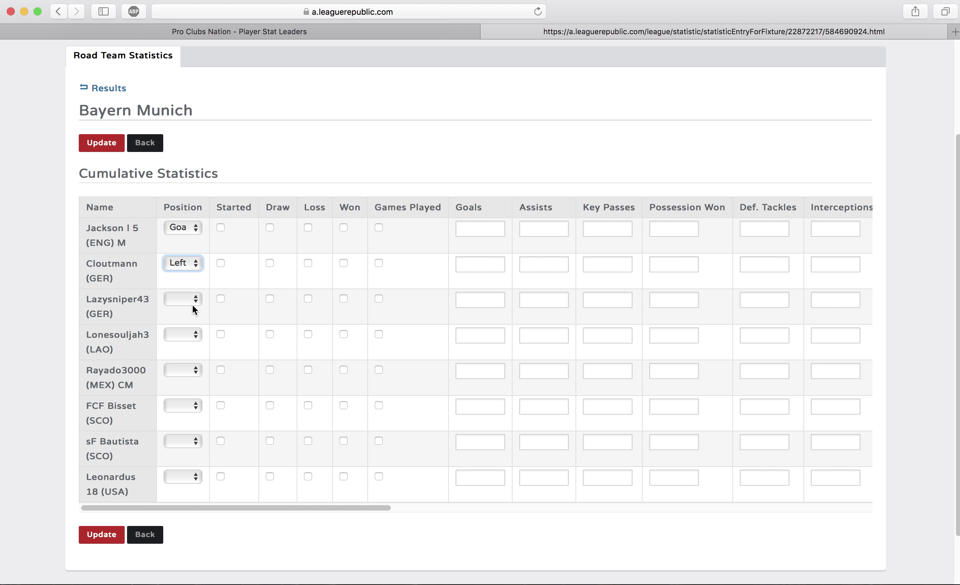
click(189, 303)
click(208, 393)
click(188, 337)
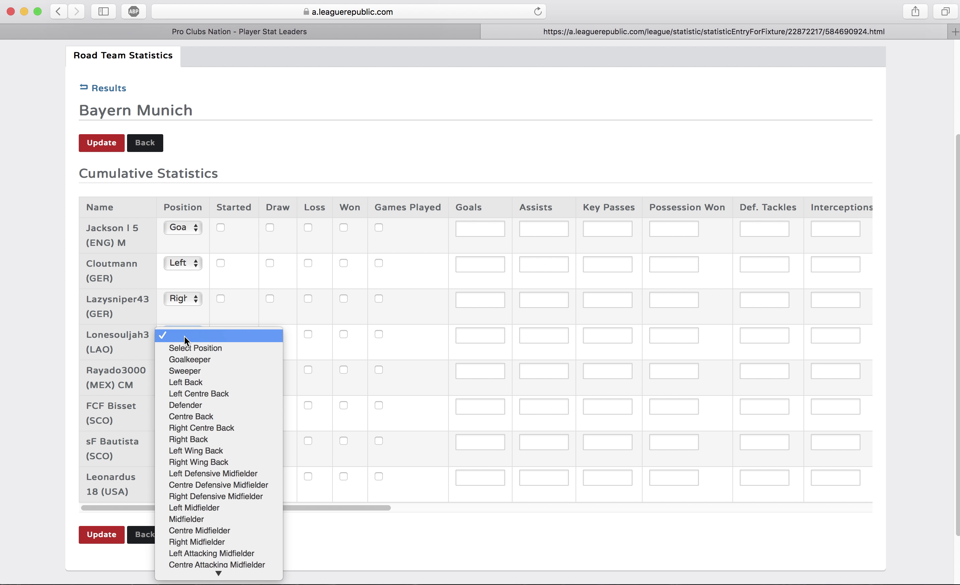
click(207, 484)
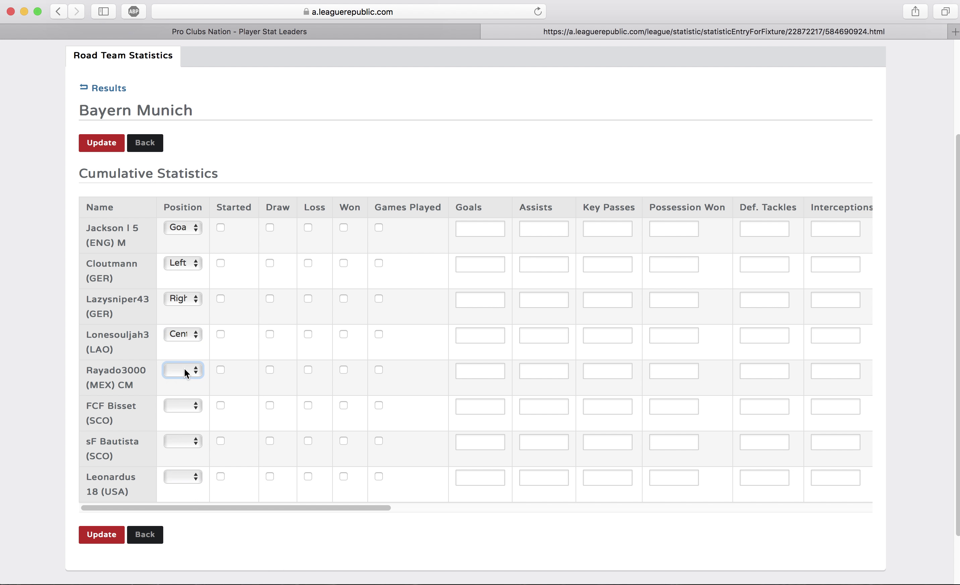
- Set players five to seven as Left, Centre and Right Attacking Midfielder
click(185, 370)
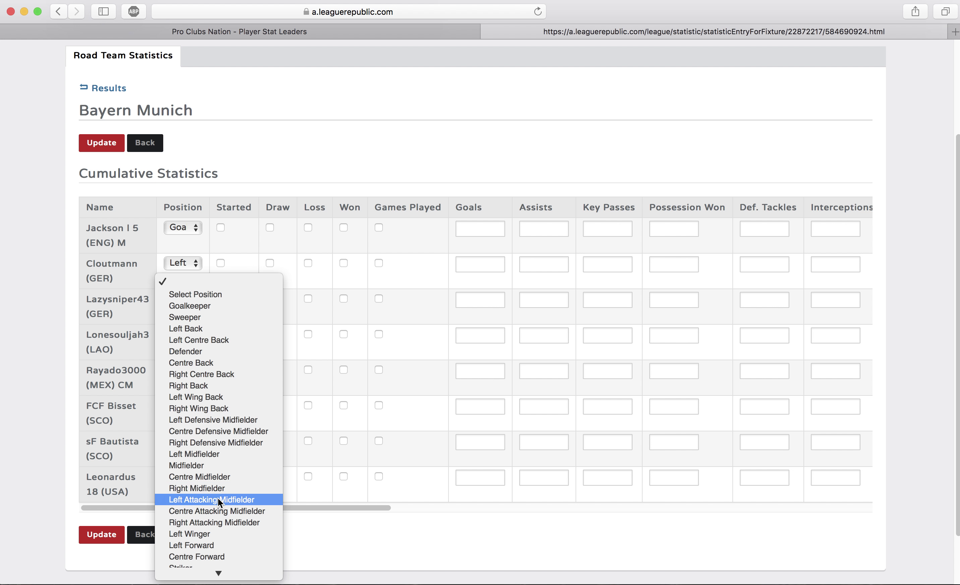
click(219, 499)
click(182, 405)
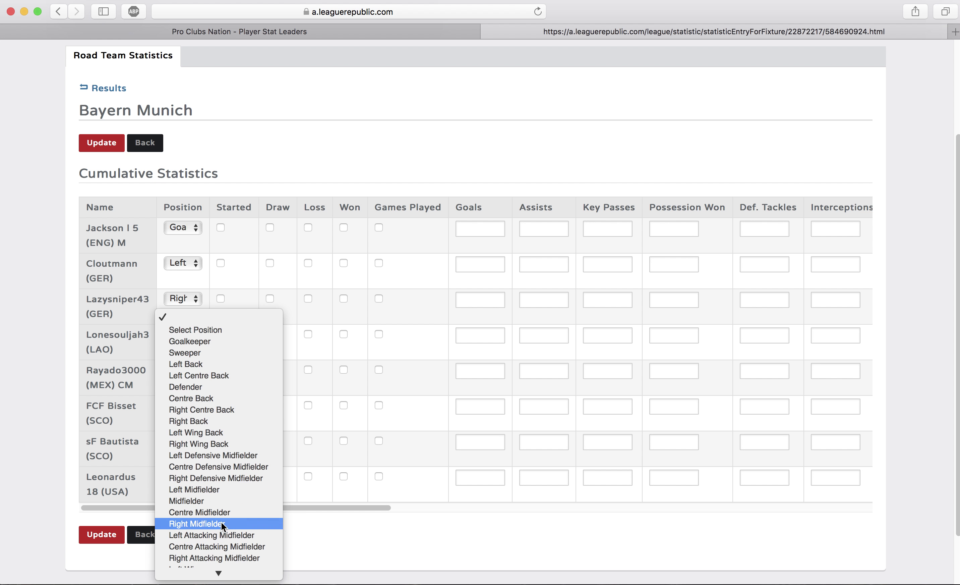
click(216, 484)
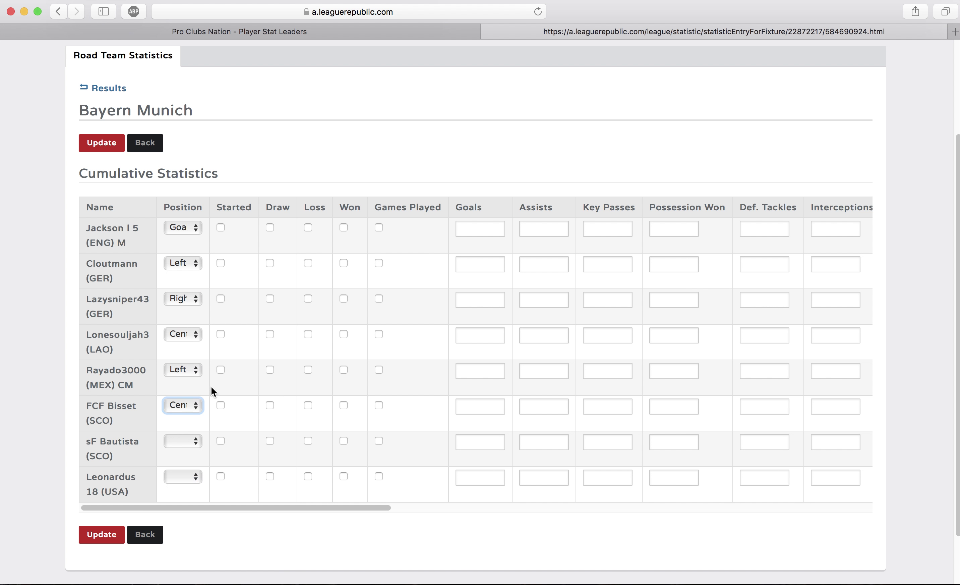
click(181, 441)
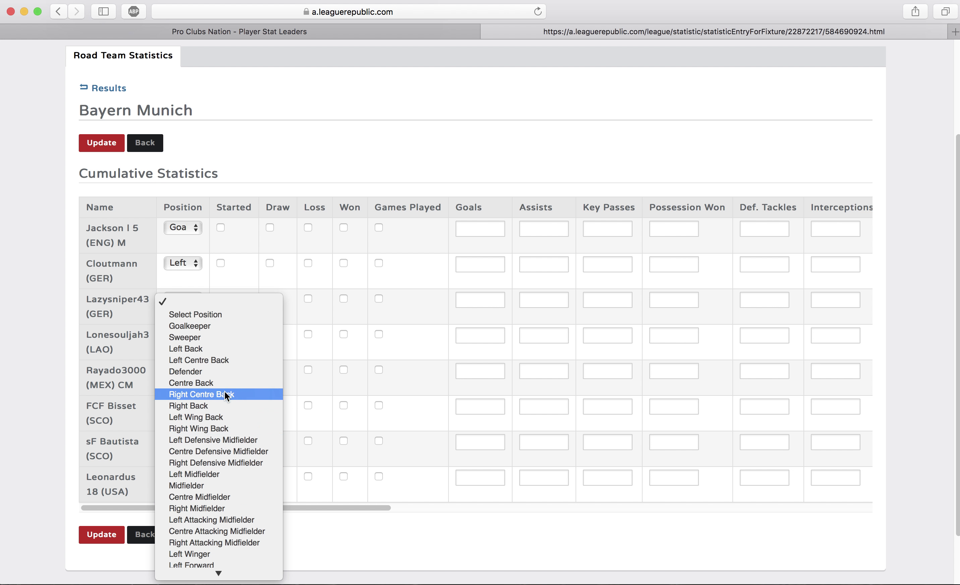
click(213, 543)
click(182, 476)
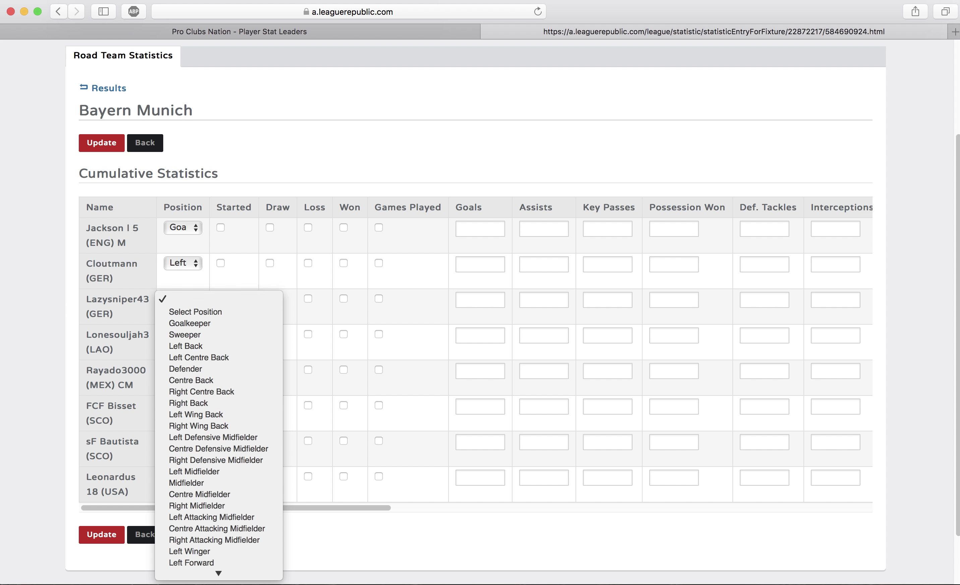
scroll(210, 520, down, 3)
- Make the bottom player Striker and tick the players' Started and Games Played boxes
click(204, 534)
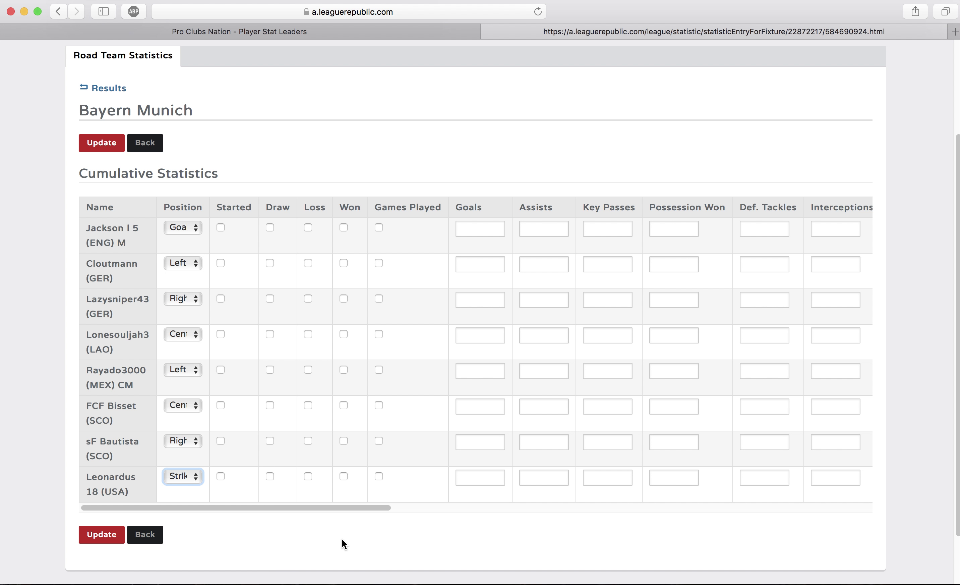
click(245, 473)
click(221, 226)
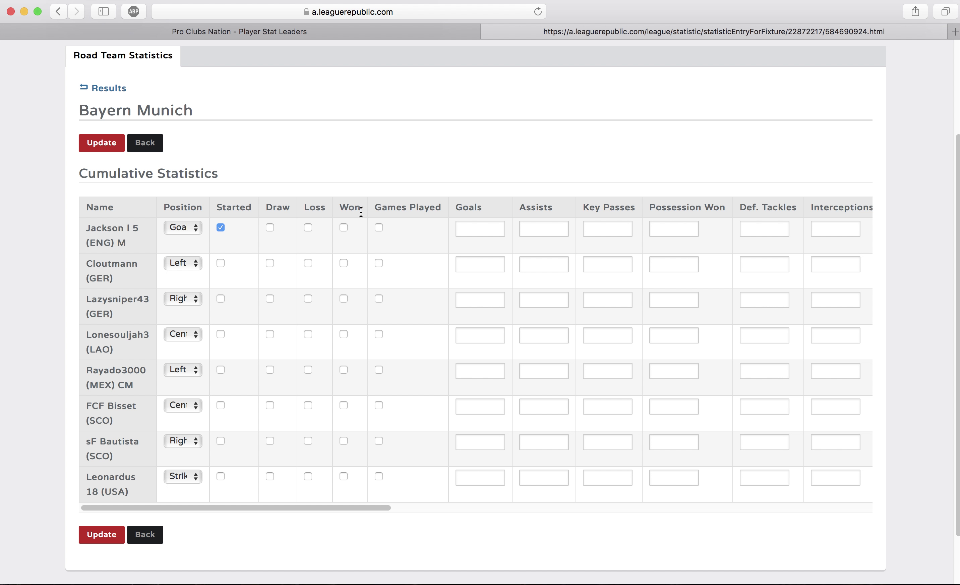
click(219, 264)
click(220, 478)
click(377, 477)
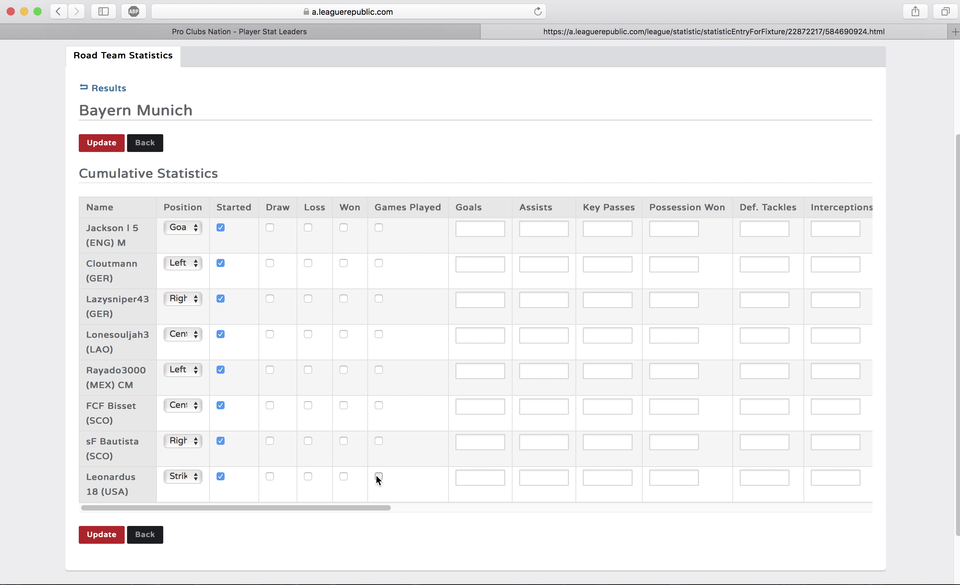
click(379, 442)
click(378, 369)
click(379, 299)
- Reset the sixth player to Select Position, save the statistics, and return to Results
click(185, 408)
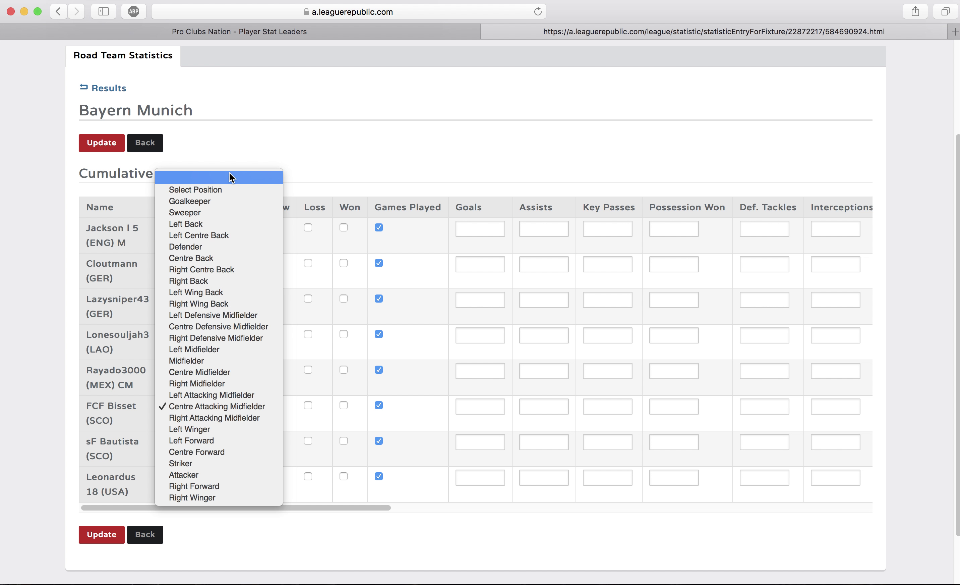
click(229, 178)
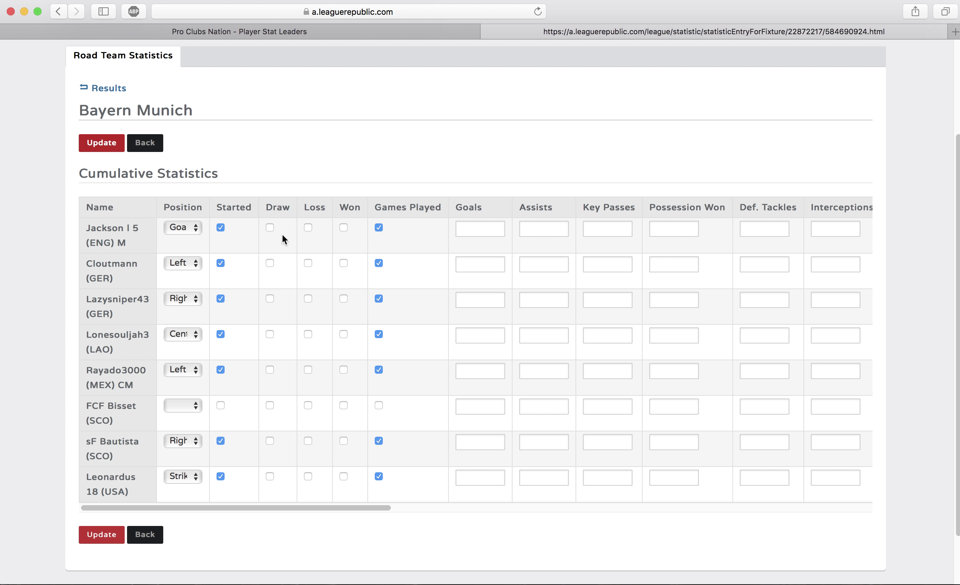
click(99, 535)
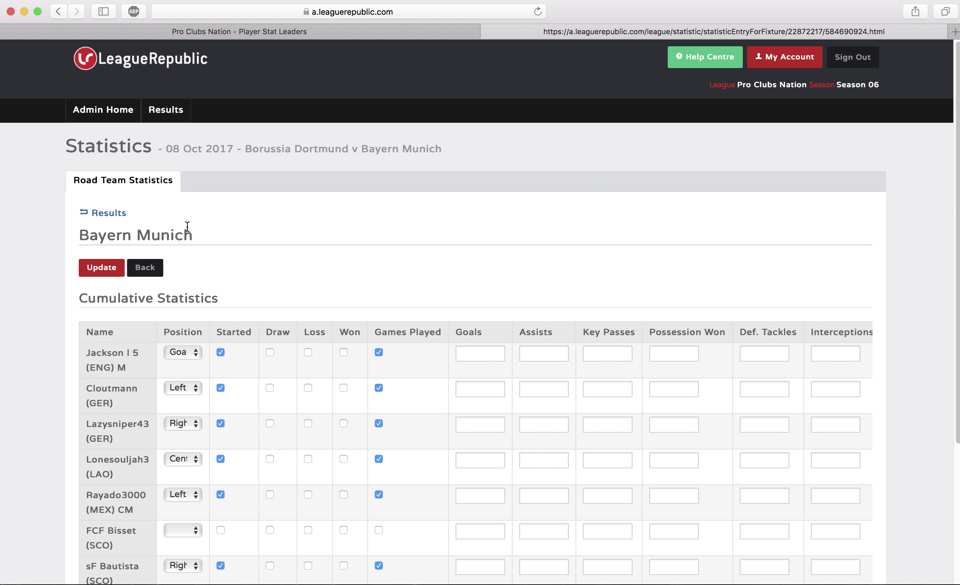
click(111, 216)
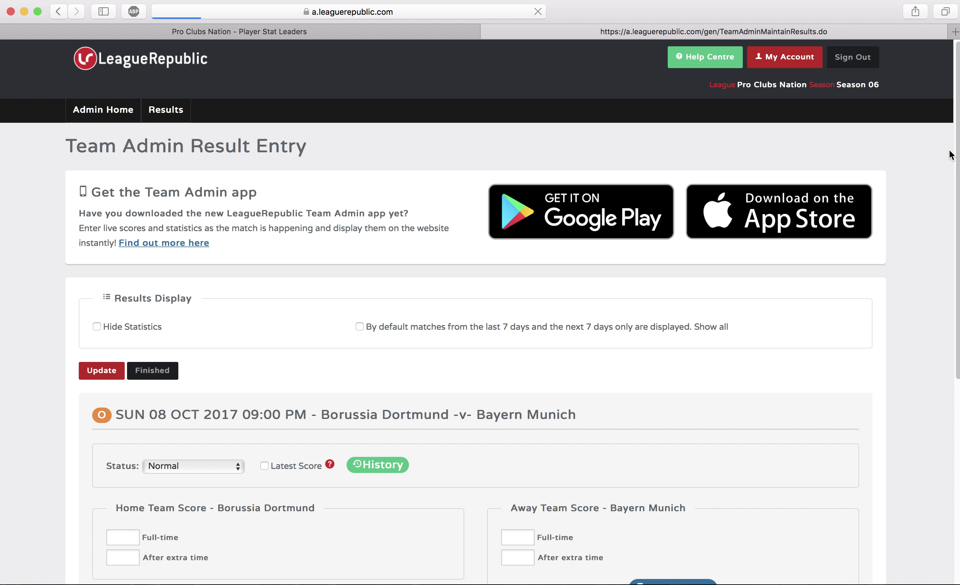
- Enter the full-time score Borussia Dortmund 2, Bayern Munich 1 and save it
drag(956, 149, 934, 309)
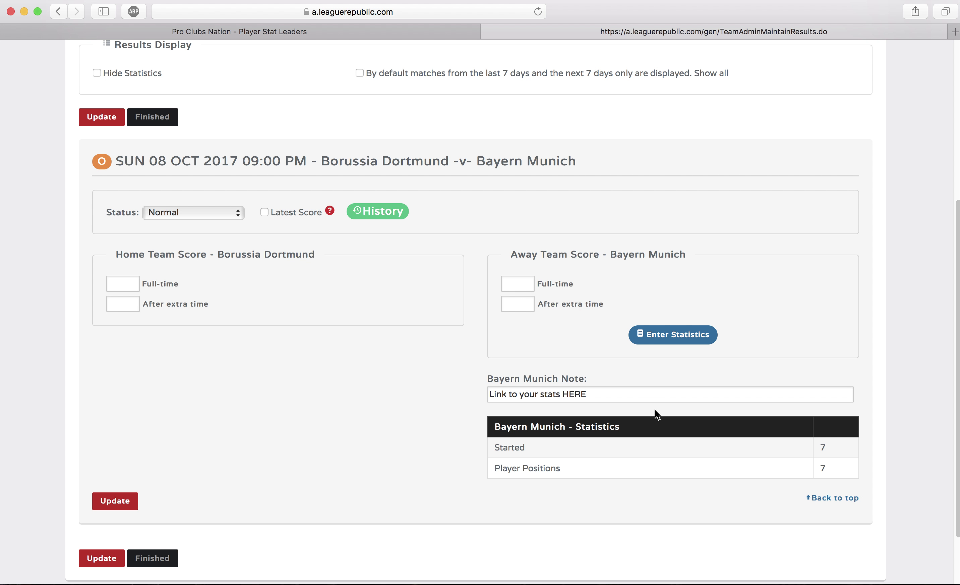
click(114, 286)
text(2)
click(519, 282)
text(1)
click(640, 279)
click(113, 505)
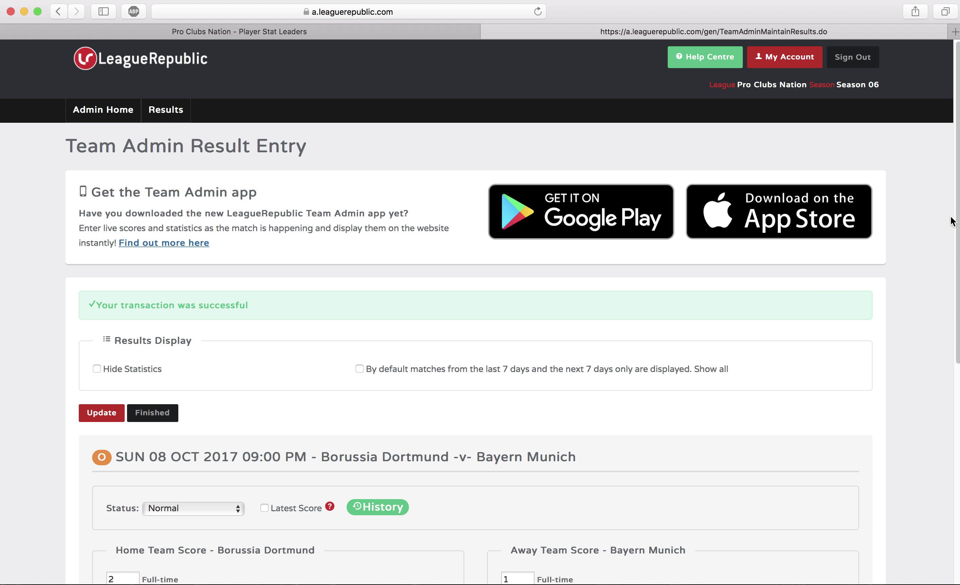
- Change the home full-time score to 1 and enter After extra time scores of 2 and 1
scroll(957, 213, down, 5)
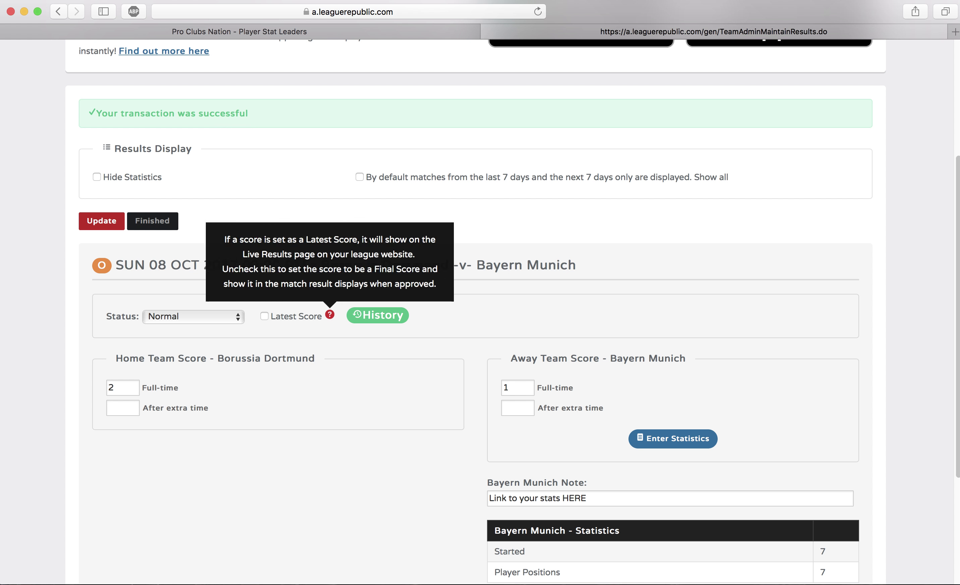
scroll(788, 296, down, 2)
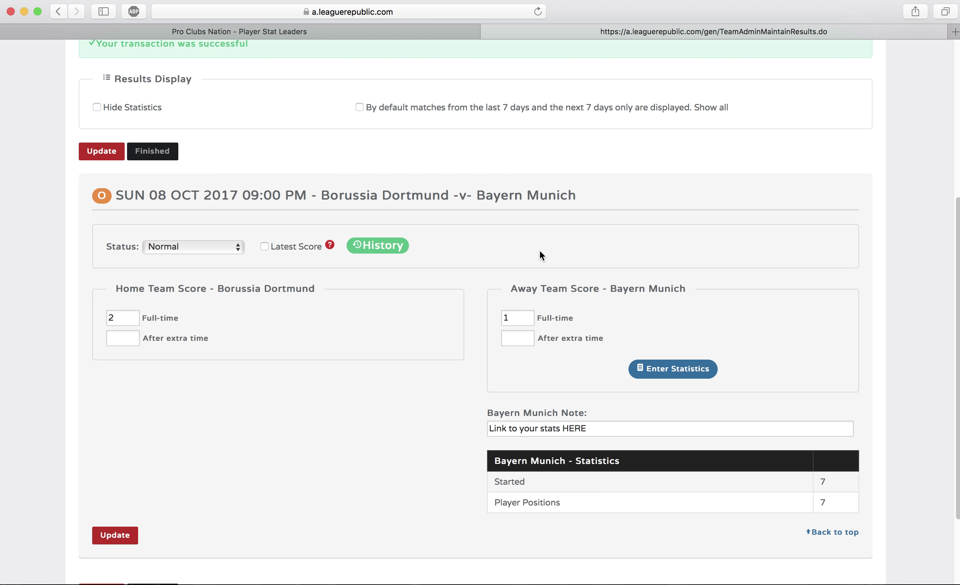
click(134, 318)
key(BackSpace)
text(1)
click(270, 331)
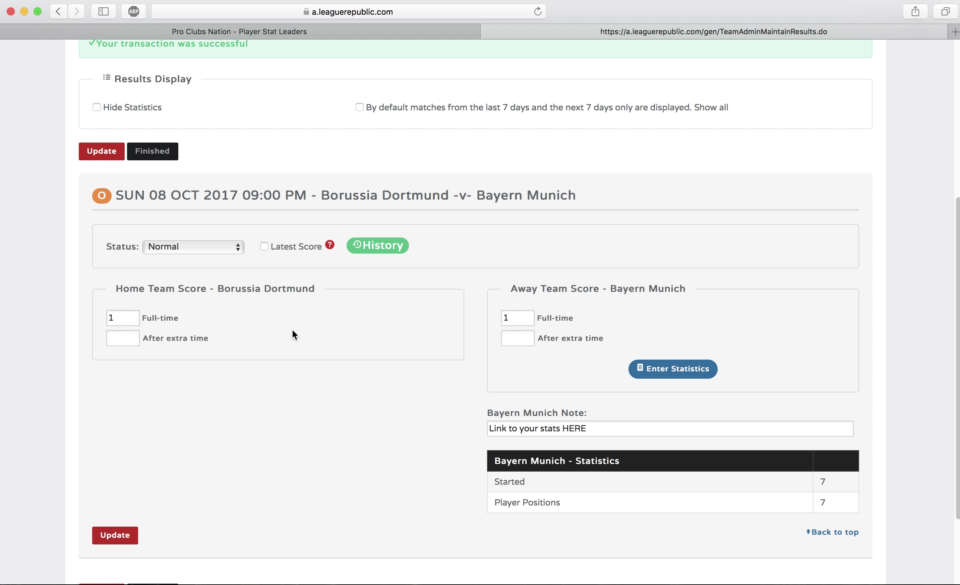
click(135, 336)
text(2)
click(212, 387)
click(516, 345)
text(1)
click(414, 349)
- Clear the full-time and extra-time scores, then switch the status to Road walkover and back to Normal
click(116, 318)
key(BackSpace)
click(125, 338)
key(BackSpace)
click(523, 317)
key(BackSpace)
key(BackSpace)
click(336, 396)
click(223, 248)
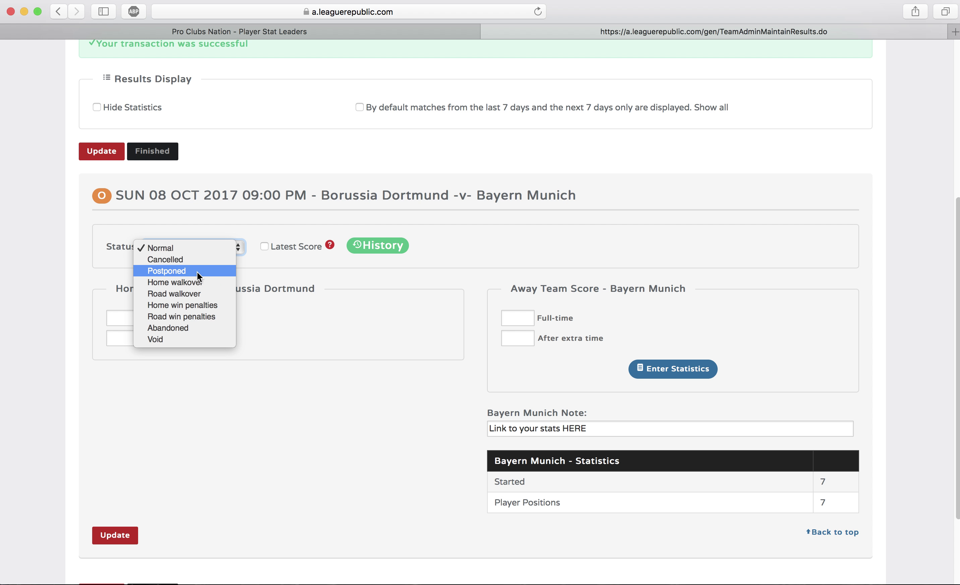
click(185, 294)
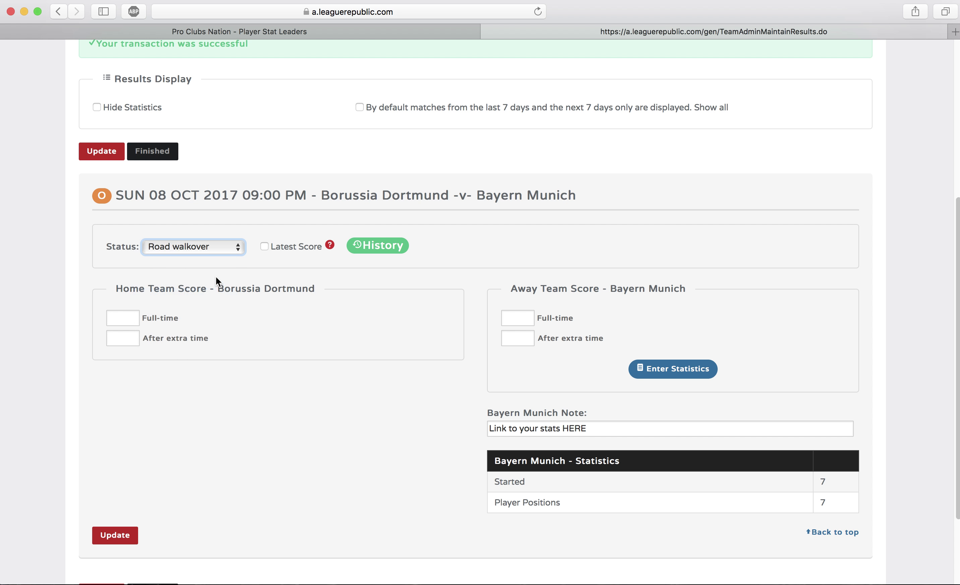
click(201, 251)
click(189, 205)
- Re-enter the 2–1 full-time score and save the result again
click(127, 318)
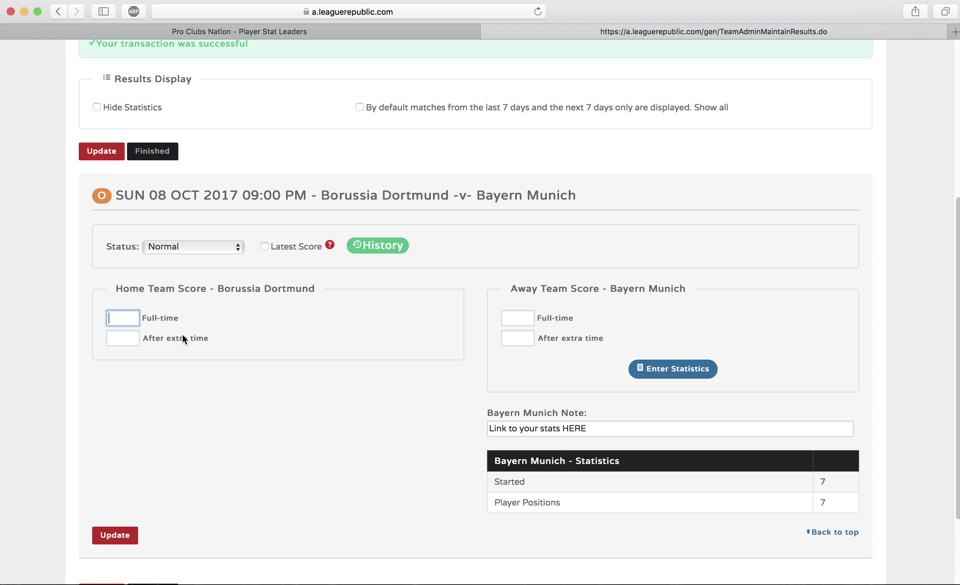
text(2)
click(504, 318)
text(1)
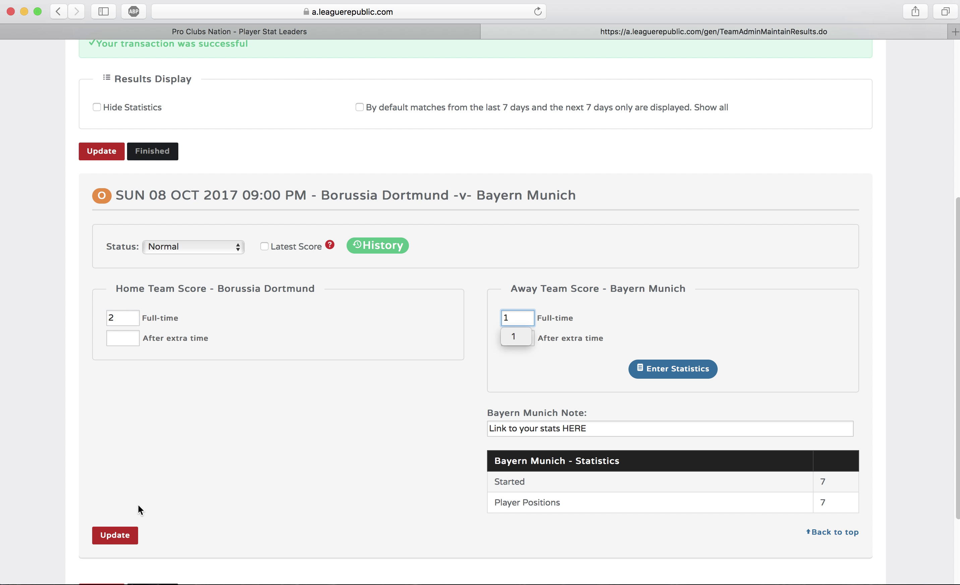
click(118, 535)
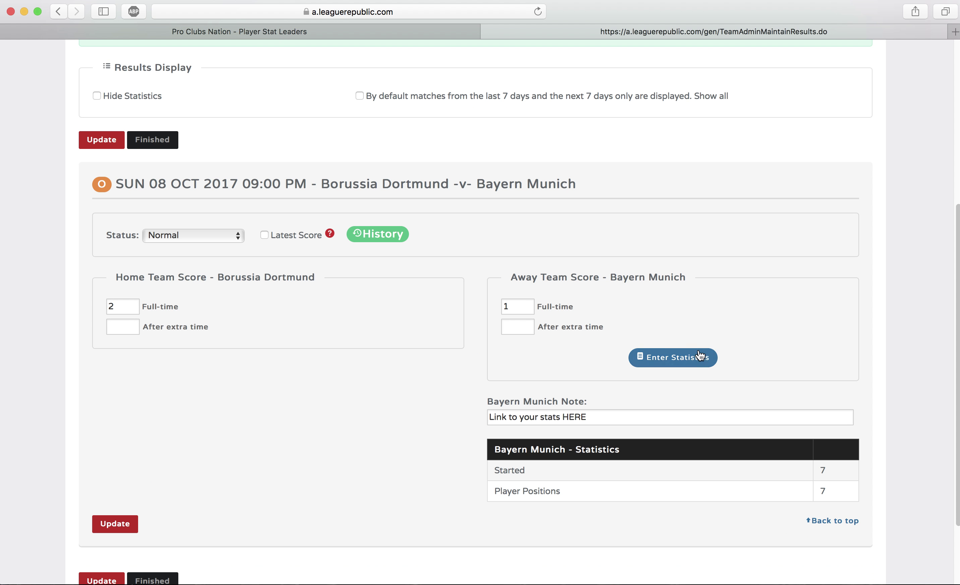
- Reopen Bayern Munich's statistics form and tick Loss, starting with the bottom player
click(699, 356)
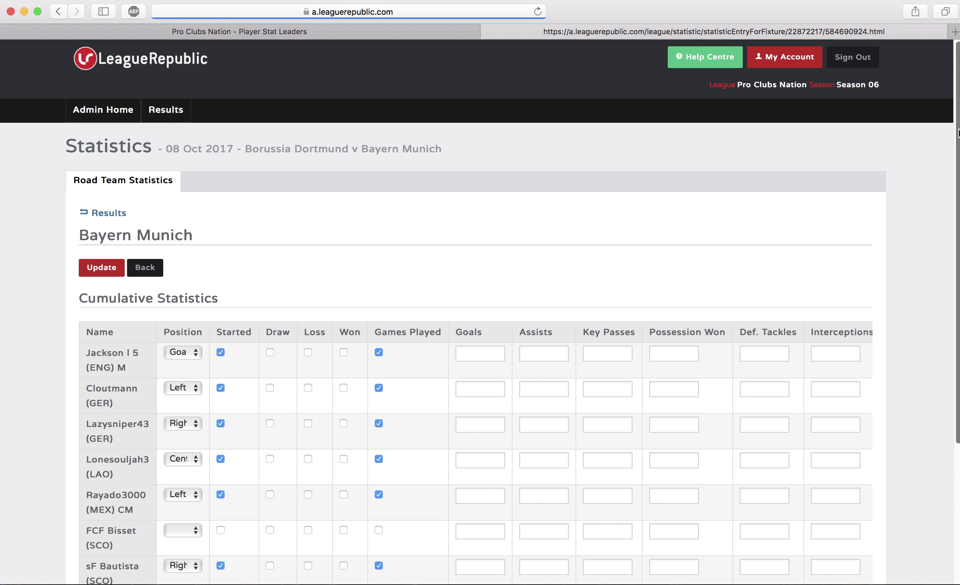
scroll(953, 194, down, 5)
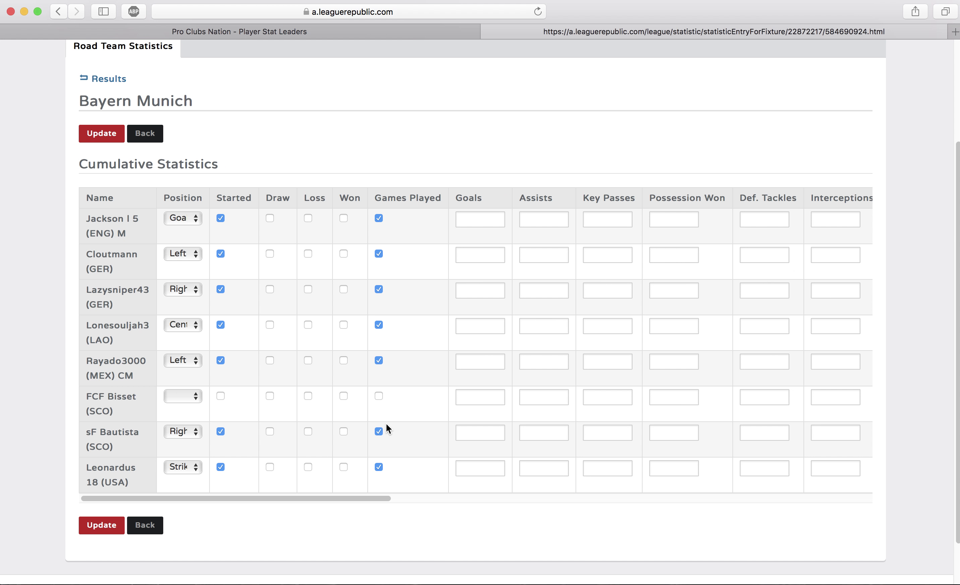
scroll(391, 498, right, 2)
scroll(391, 497, right, 3)
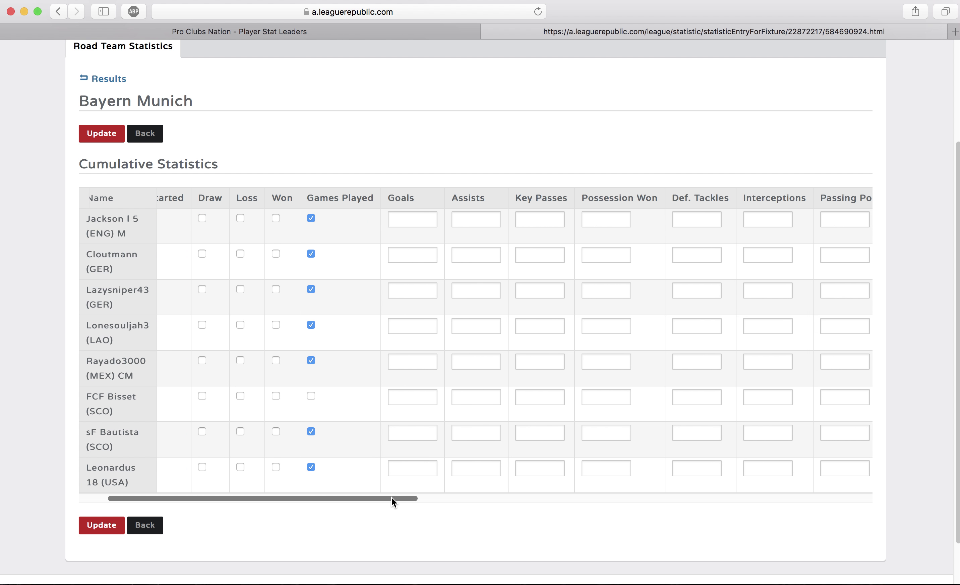
scroll(392, 497, left, 3)
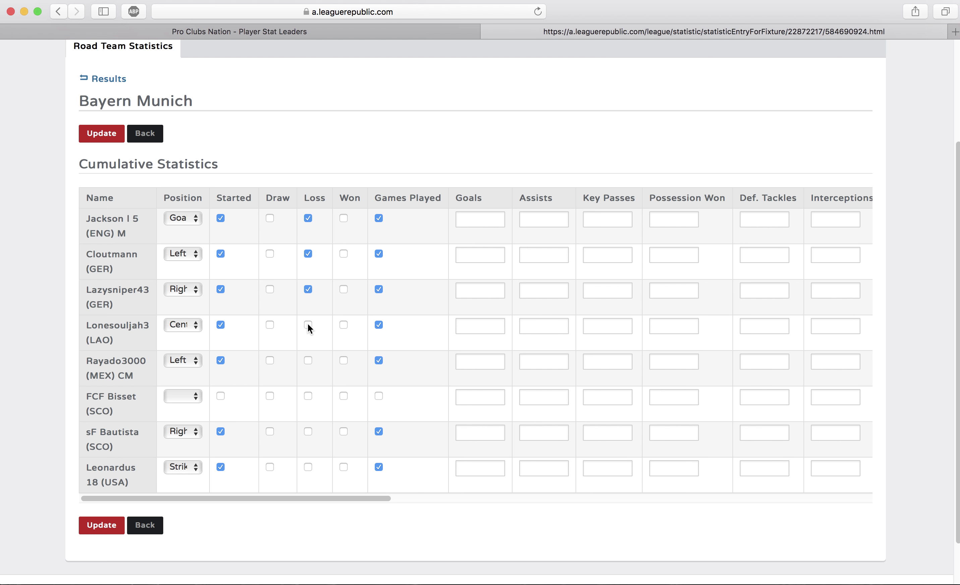
click(308, 467)
- Enter 1 goal for the fifth player and 1 assist for the seventh player
scroll(343, 496, right, 3)
scroll(365, 493, right, 5)
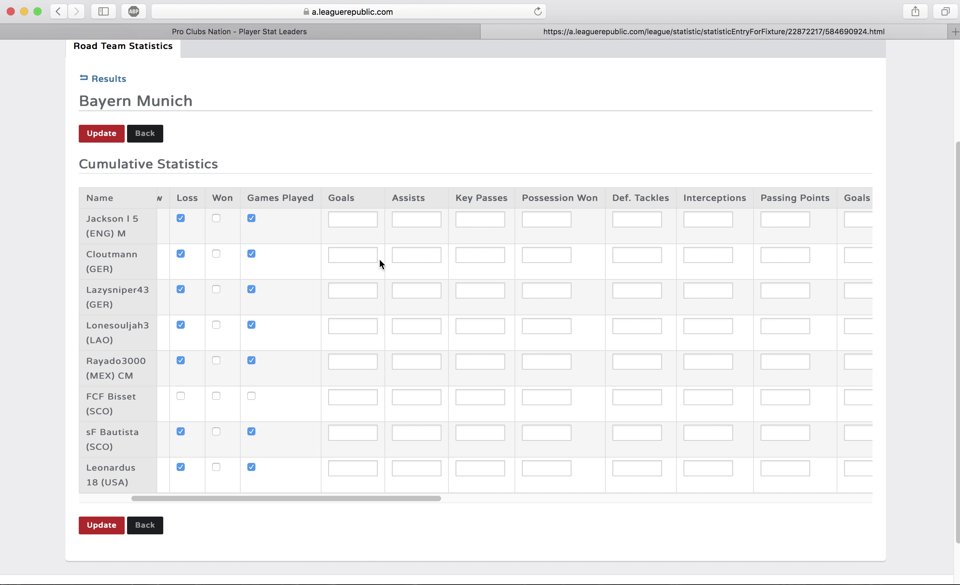
click(361, 219)
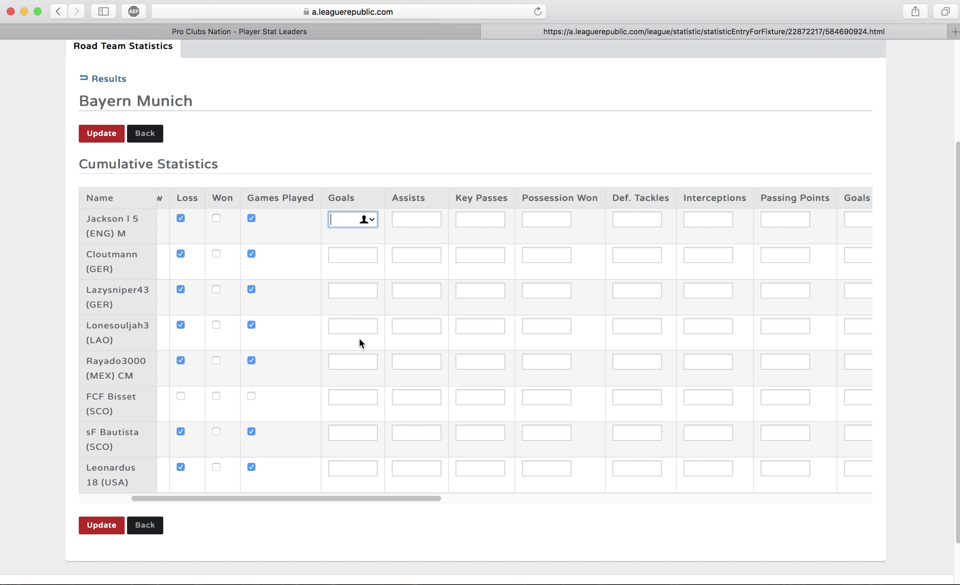
click(354, 359)
text(1)
click(411, 433)
text(1)
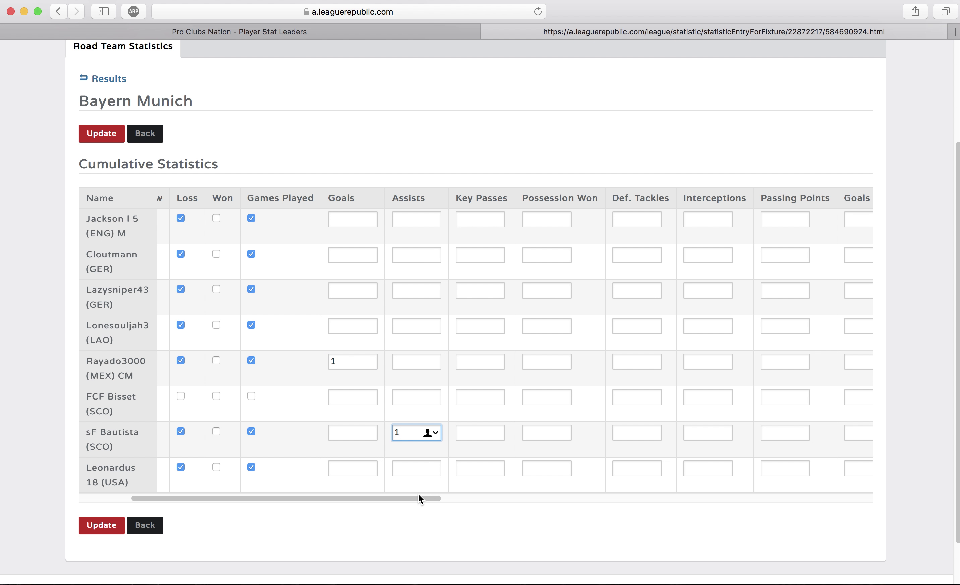
- Enter Key Passes of 2, 3 and 1 for the fourth, seventh and third players
scroll(431, 499, right, 6)
click(360, 327)
text(2)
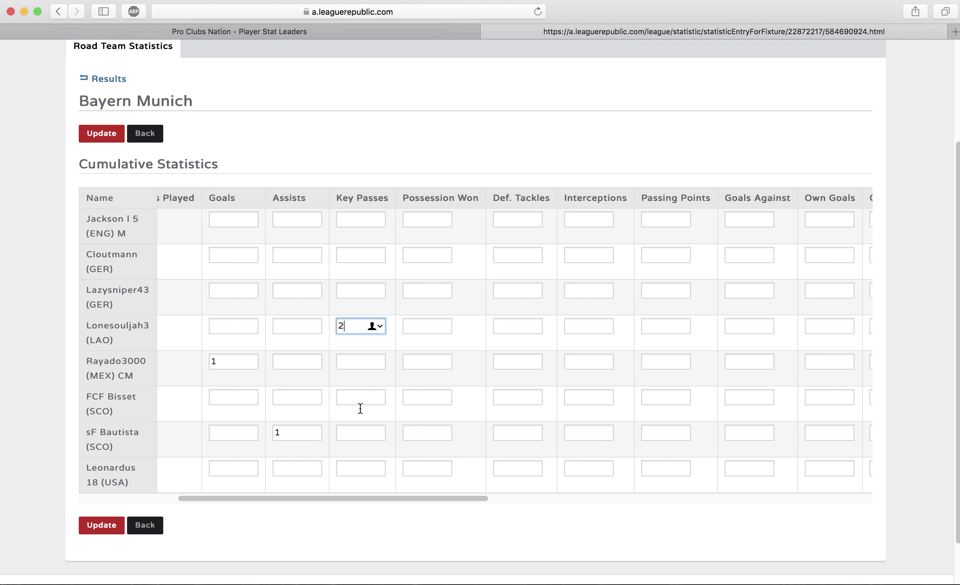
click(357, 434)
text(3)
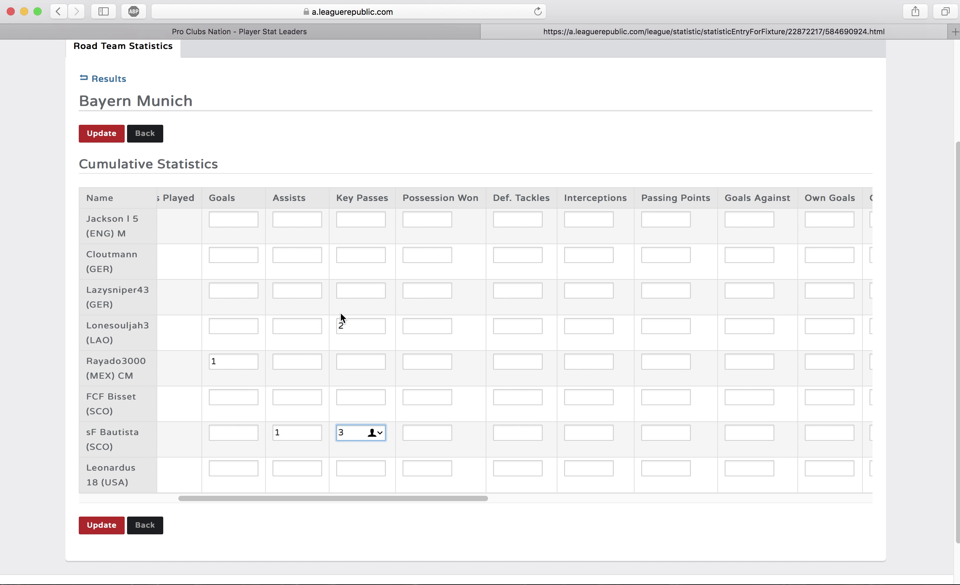
click(366, 290)
text(1)
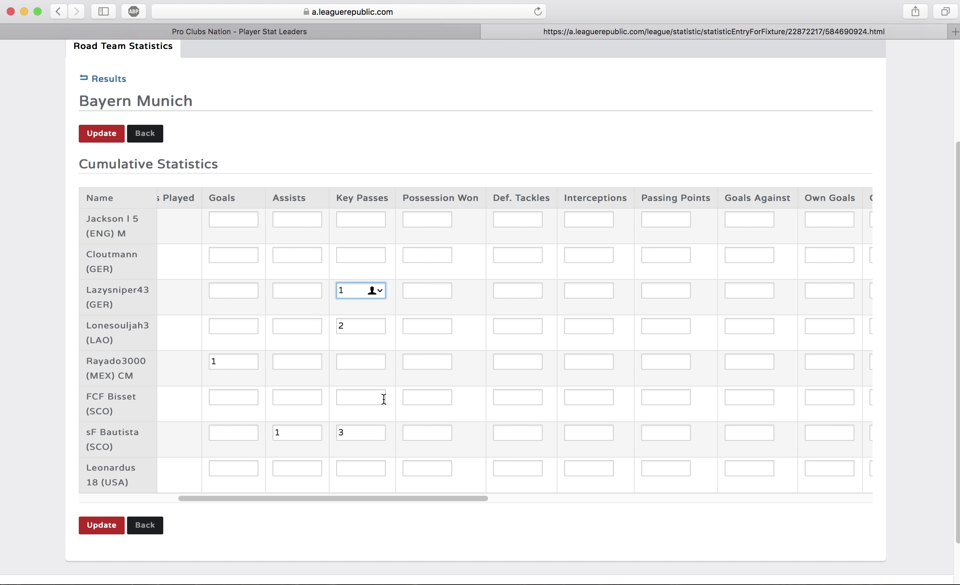
- Enter Possession Won of 4, 5, 1 and 2 for the sixth, fourth, fifth and second players
click(441, 322)
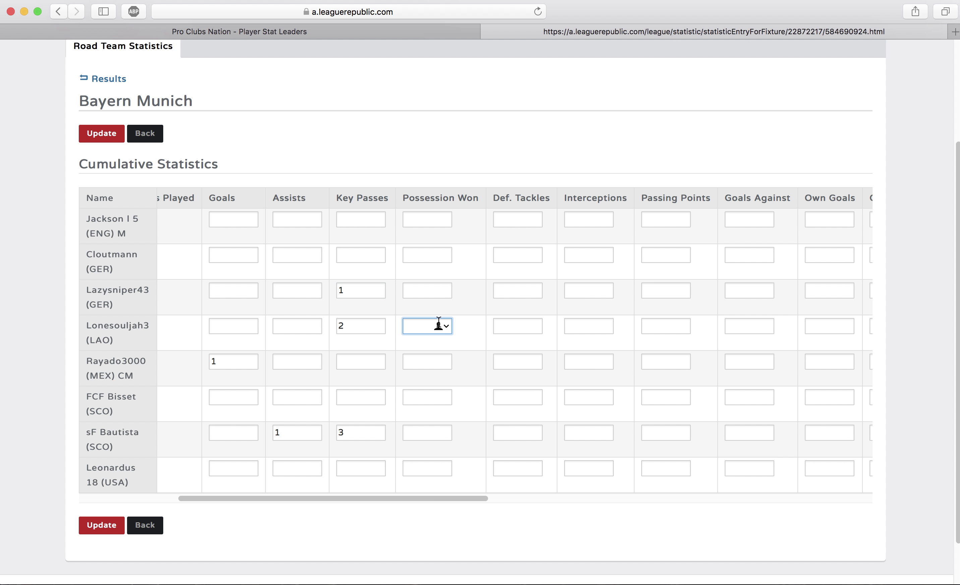
mouse_move(394, 500)
mouse_down()
mouse_move(360, 497)
mouse_move(381, 500)
mouse_up()
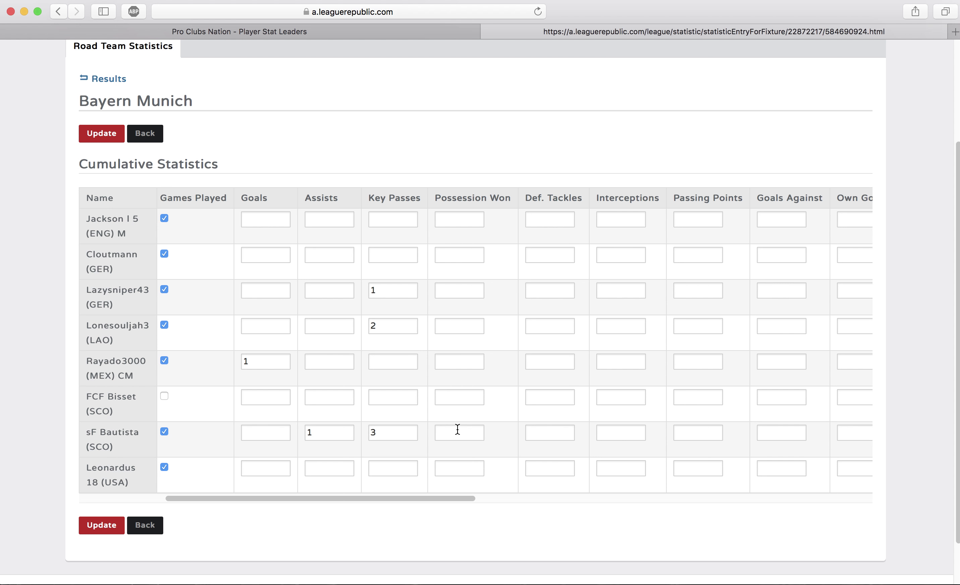
click(462, 399)
text(4)
click(467, 324)
text(5)
click(465, 363)
text(1)
click(462, 257)
text(2)
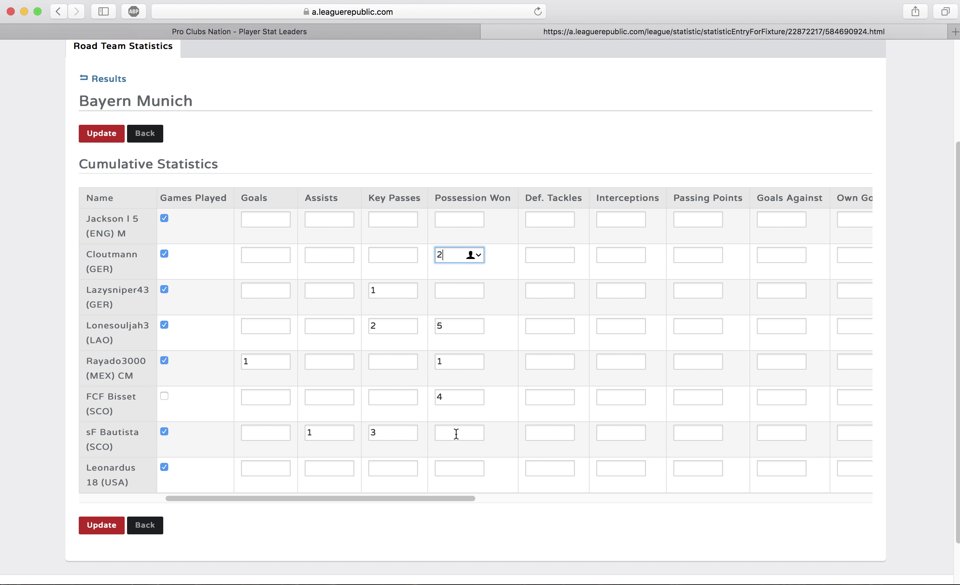
- Delete the mistaken 4 from the sixth player's Possession Won box
click(456, 433)
click(452, 405)
click(452, 398)
key(BackSpace)
click(455, 435)
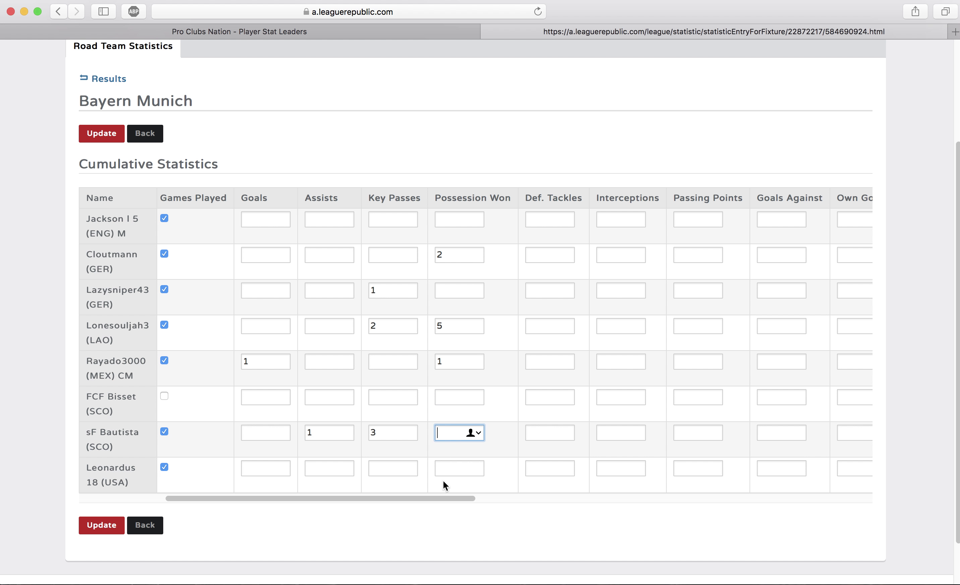
drag(436, 498, 486, 497)
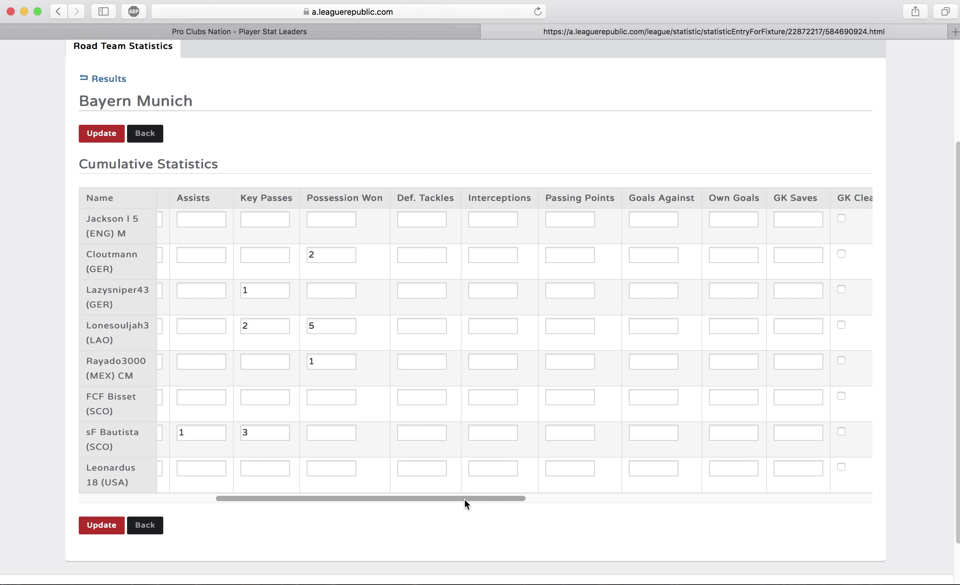
drag(465, 499, 531, 389)
click(417, 254)
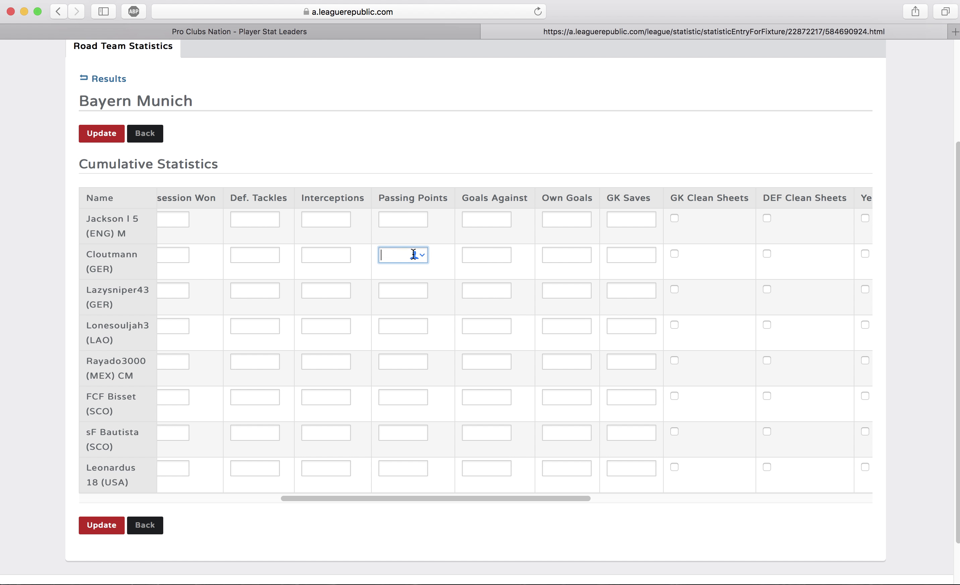
text(96)
click(402, 326)
text(75)
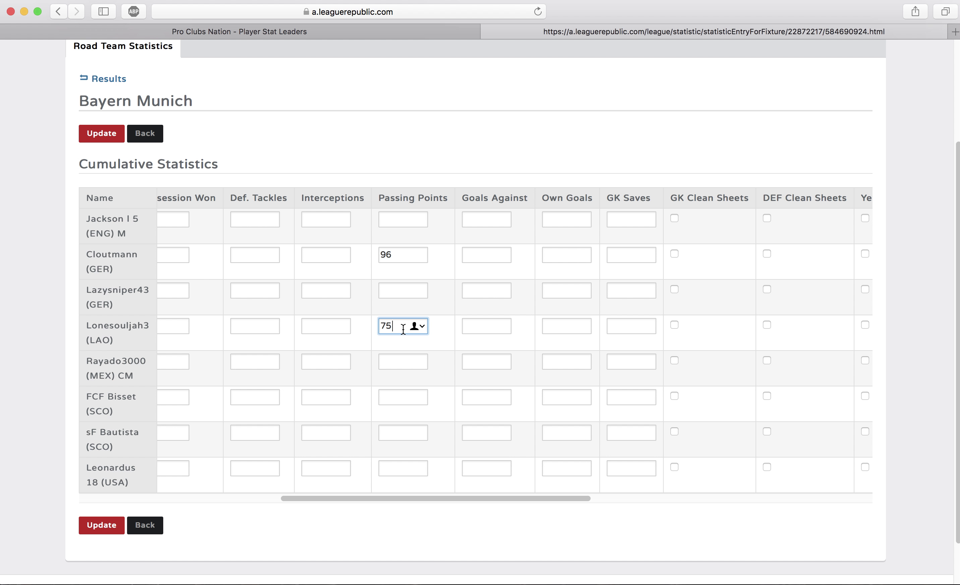
key(BackSpace)
key(BackSpace)
double_click(407, 255)
key(BackSpace)
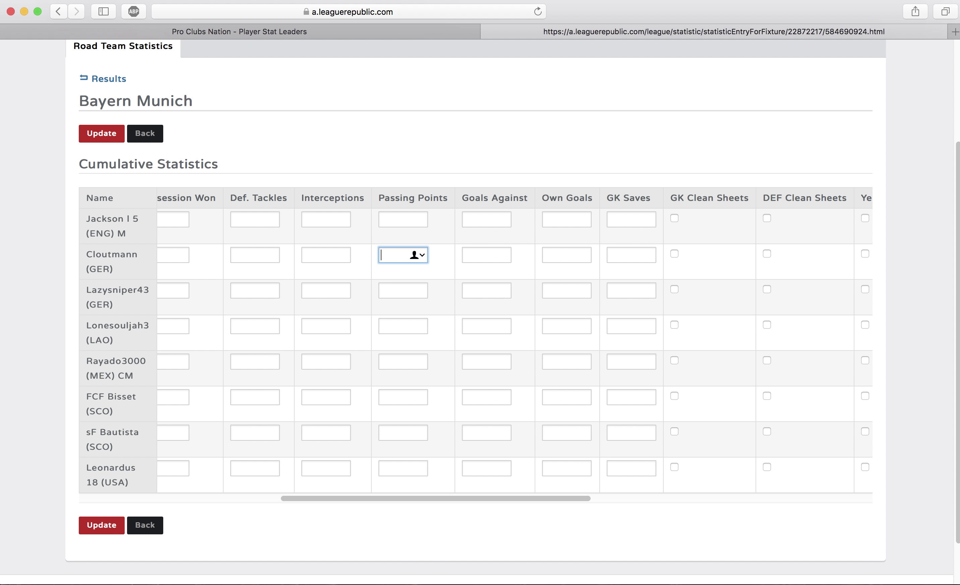
click(415, 193)
drag(457, 499, 467, 500)
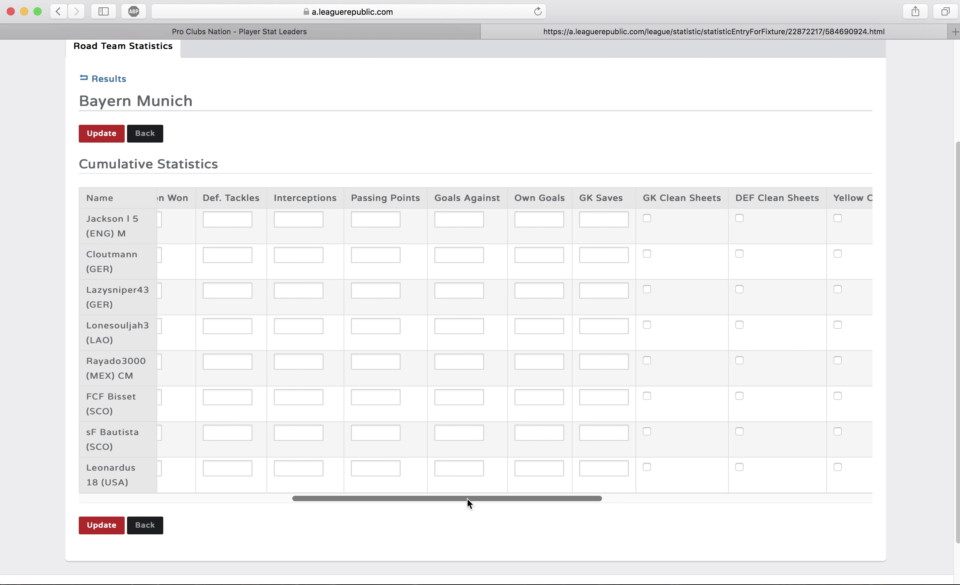
drag(467, 499, 487, 497)
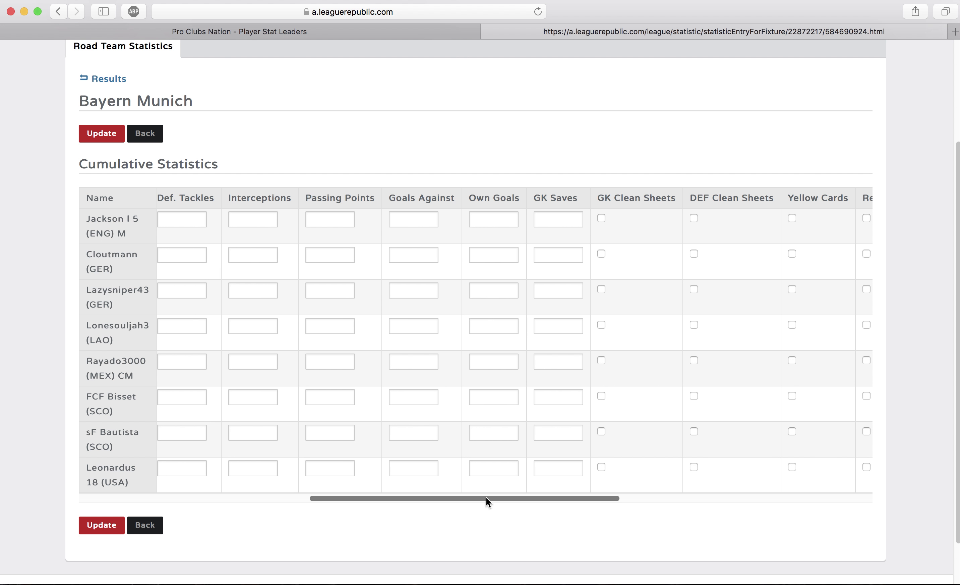
- Check the fourth player's position, leaving it unchanged
click(420, 248)
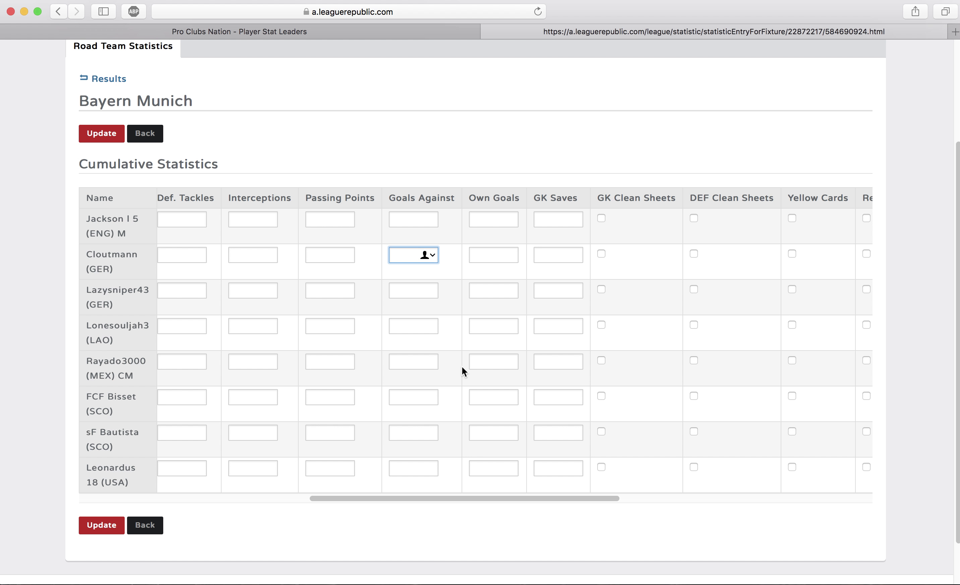
drag(486, 500, 220, 485)
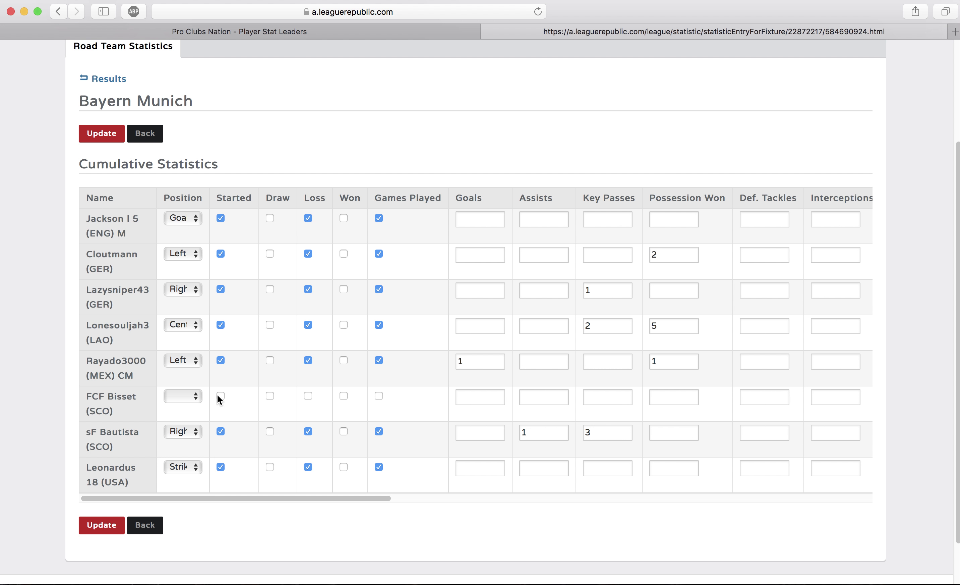
click(183, 325)
click(184, 325)
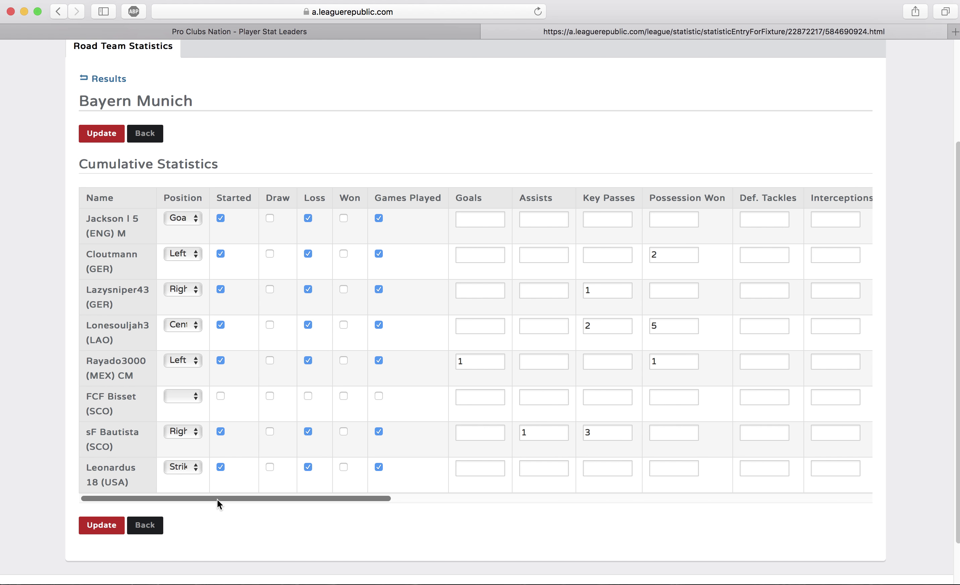
drag(218, 499, 464, 502)
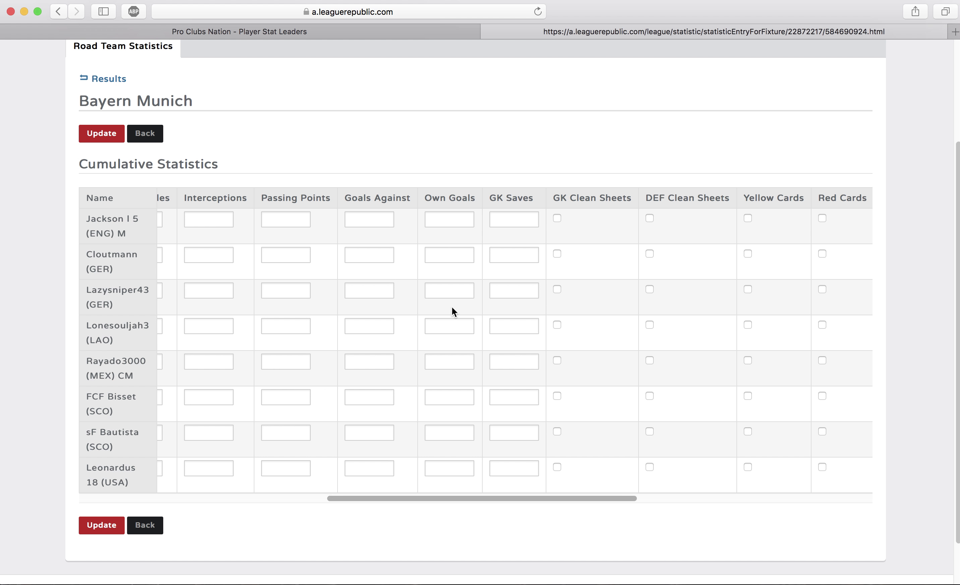
- Enter 2 Goals Against for each of the first four players
click(375, 217)
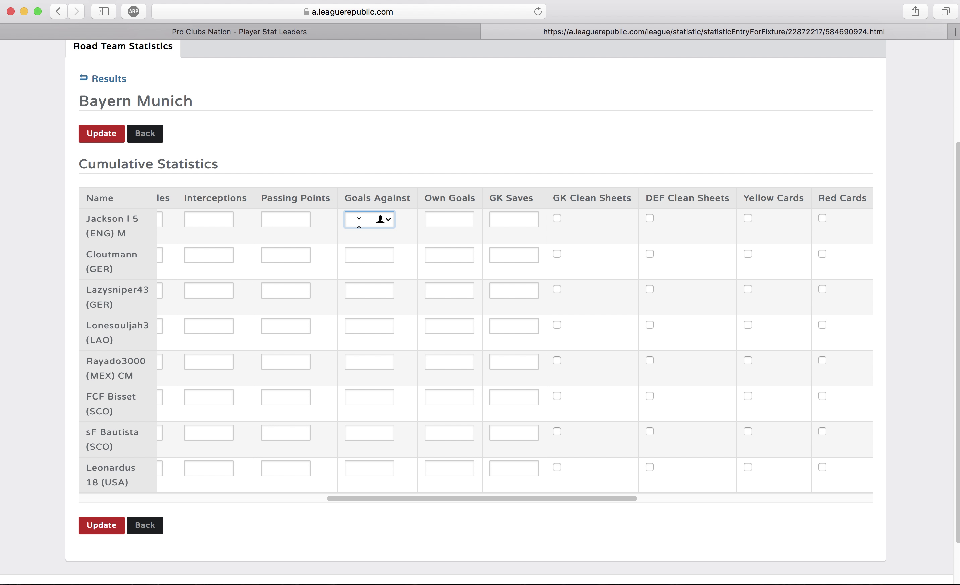
text(2)
click(365, 252)
text(2)
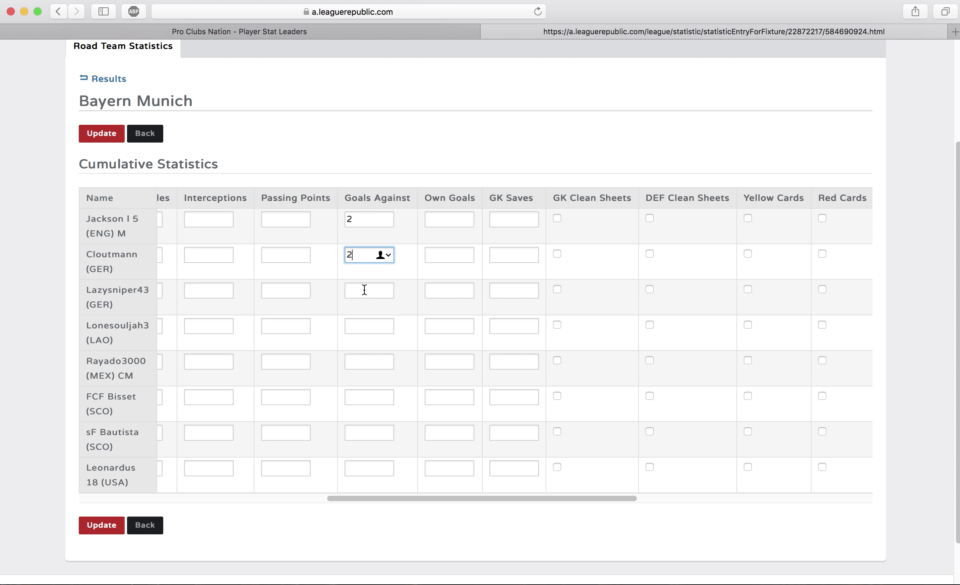
click(364, 292)
text(2)
click(362, 326)
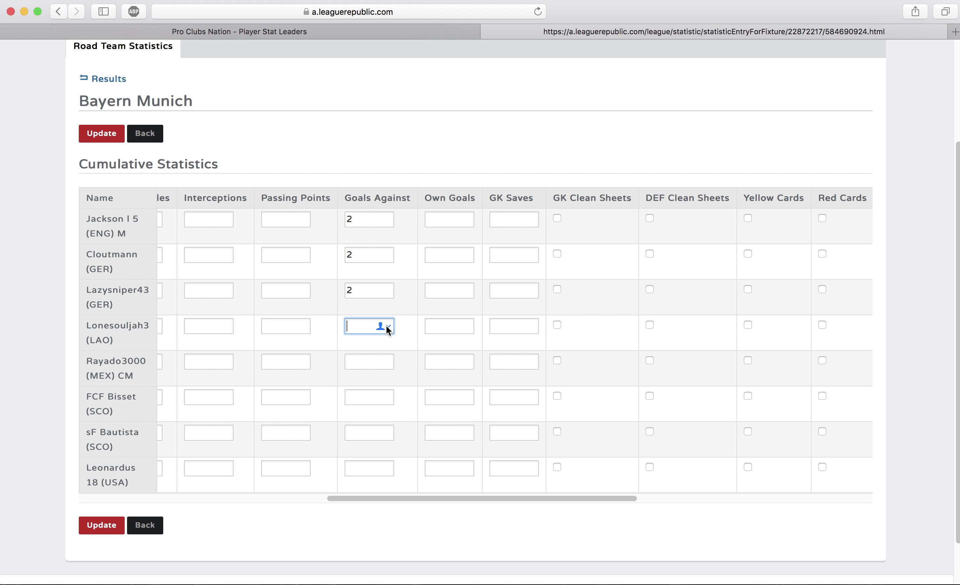
text(2)
click(407, 317)
- Record 5 GK Saves, untick the keeper's clean sheet, and give the seventh player a yellow card
click(526, 219)
text(5)
drag(564, 497, 633, 498)
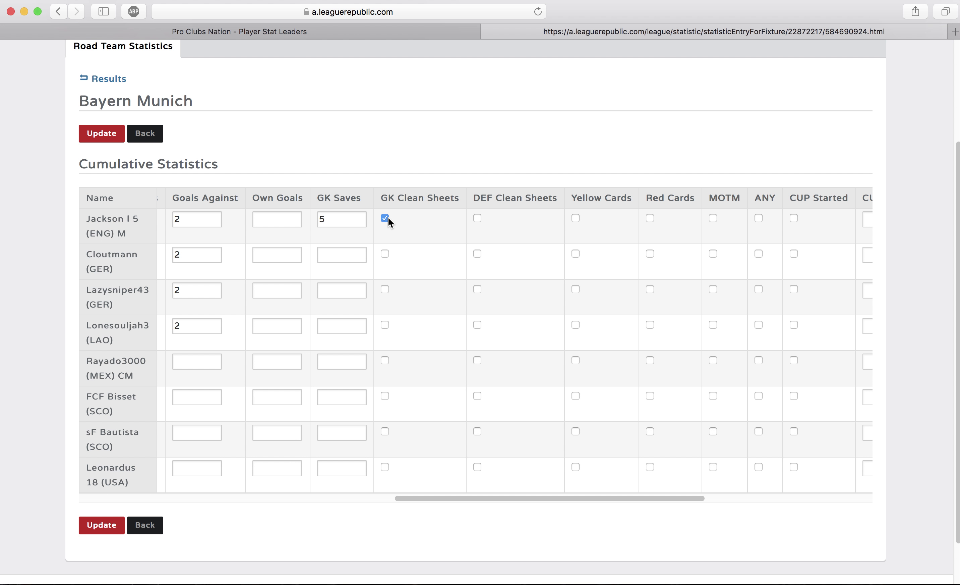
click(385, 218)
click(477, 325)
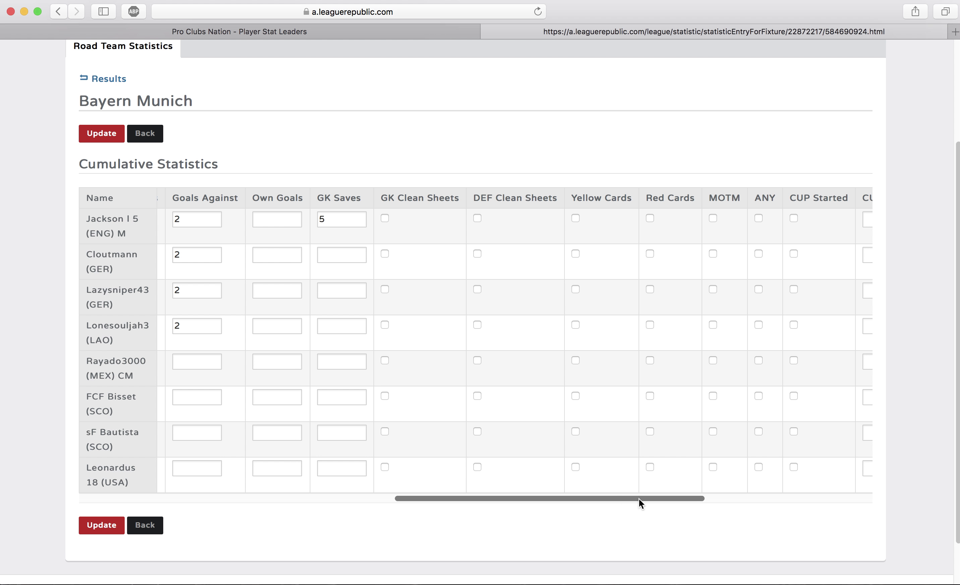
scroll(640, 500, right, 5)
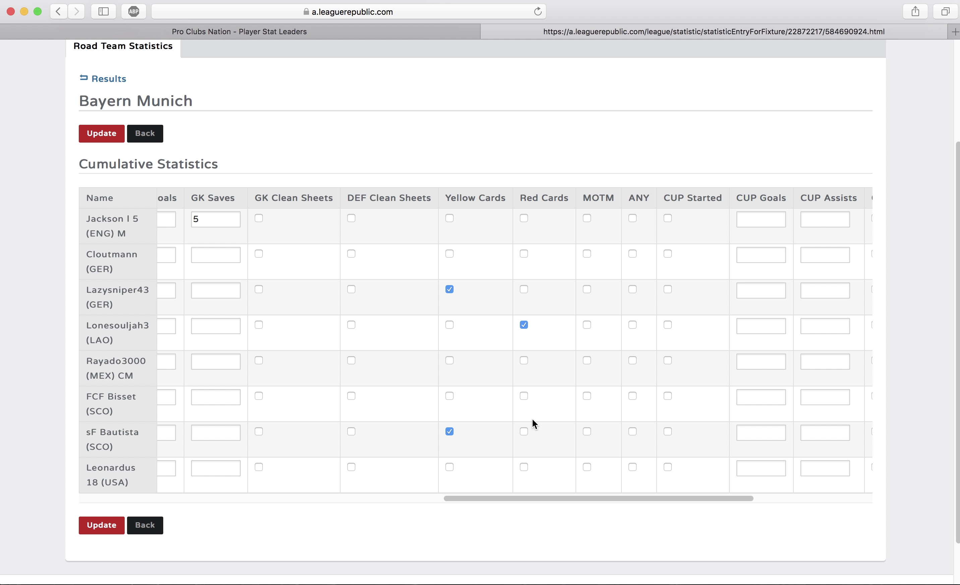
- Tick MOTM for the eighth player and save the road-team statistics
drag(547, 497, 567, 495)
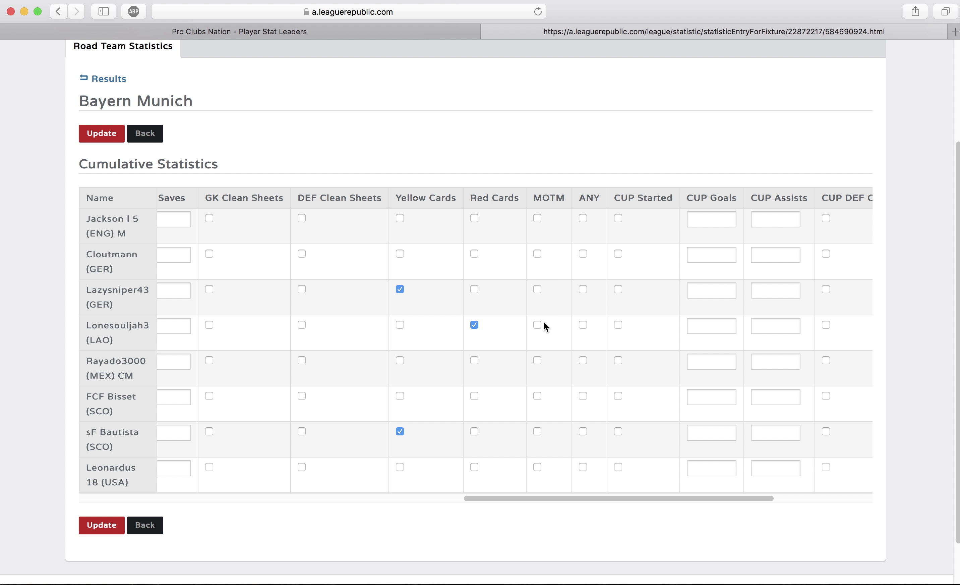
click(537, 467)
mouse_move(585, 499)
mouse_down()
mouse_move(320, 471)
mouse_move(236, 473)
mouse_move(237, 527)
mouse_up()
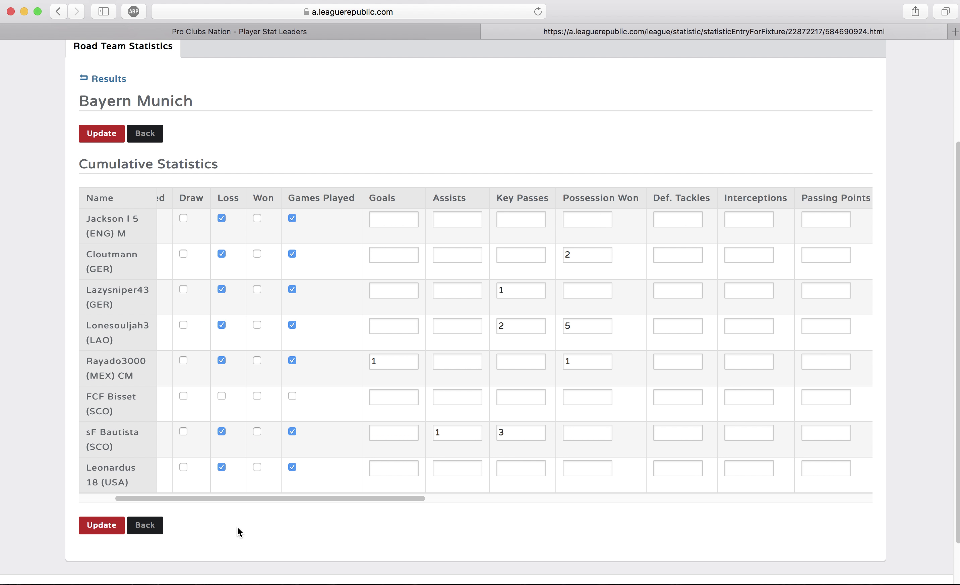
click(102, 525)
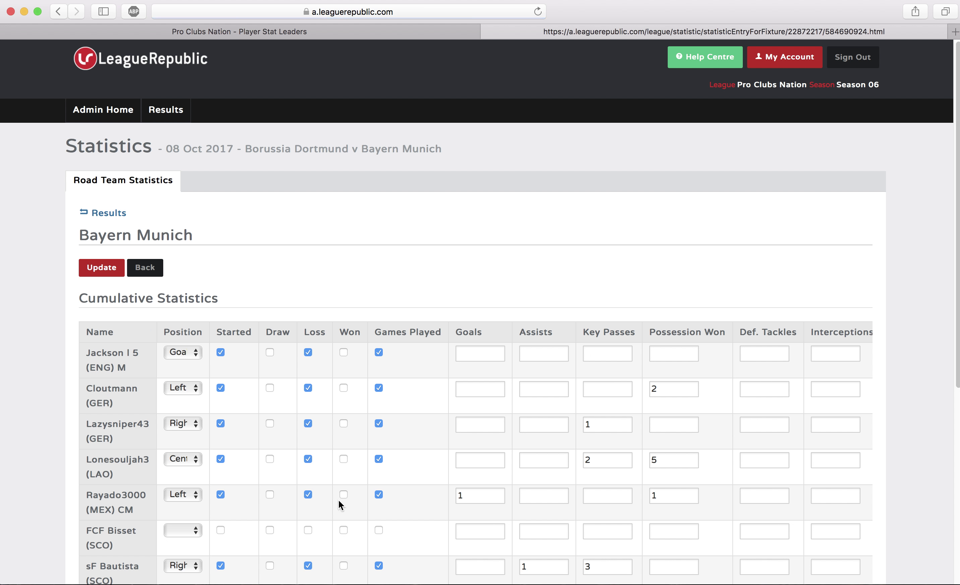
- Return to the Result Entry page and scroll down to Bayern Munich's statistics summary
click(110, 214)
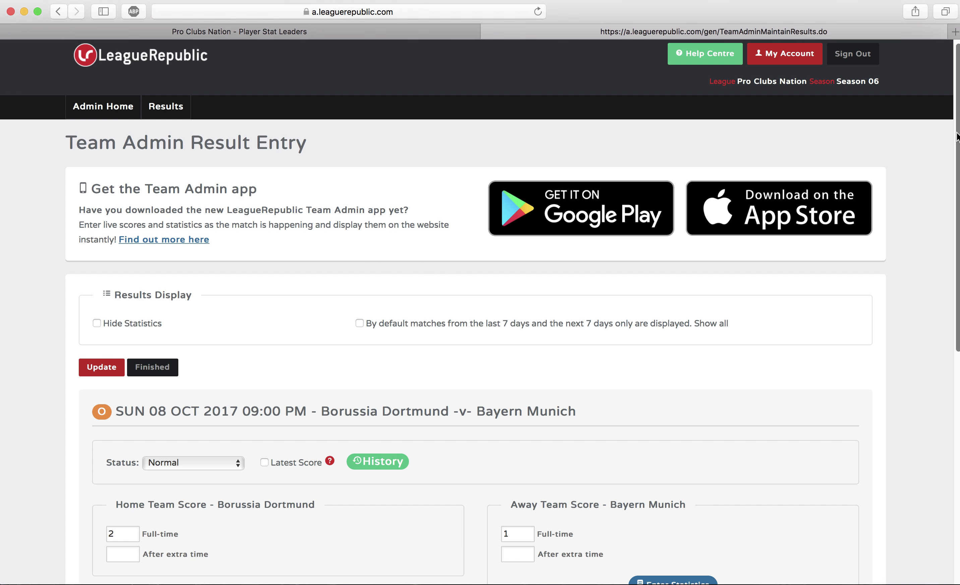
scroll(926, 285, down, 10)
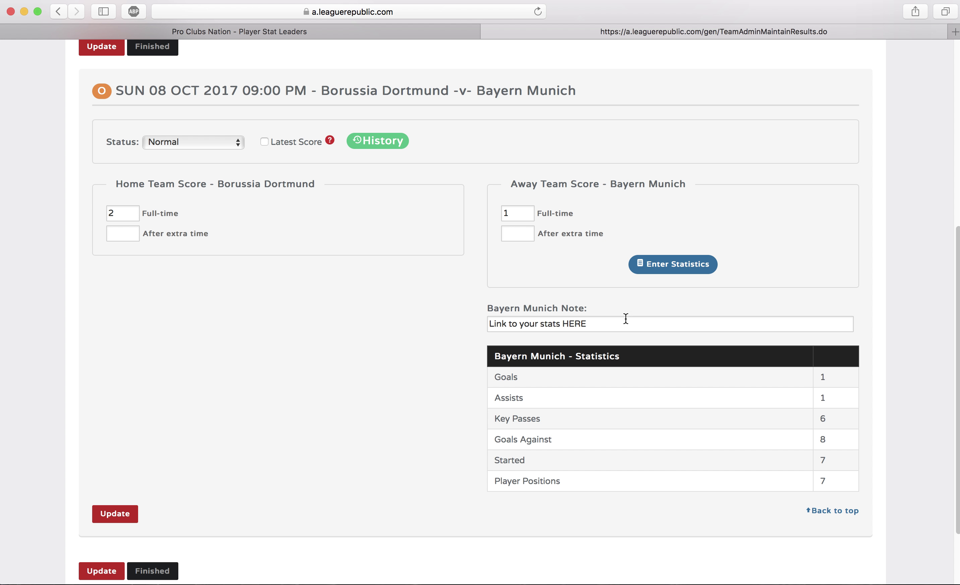
- Replace the placeholder text in the Bayern Munich Note with 'xboxclips'
click(620, 328)
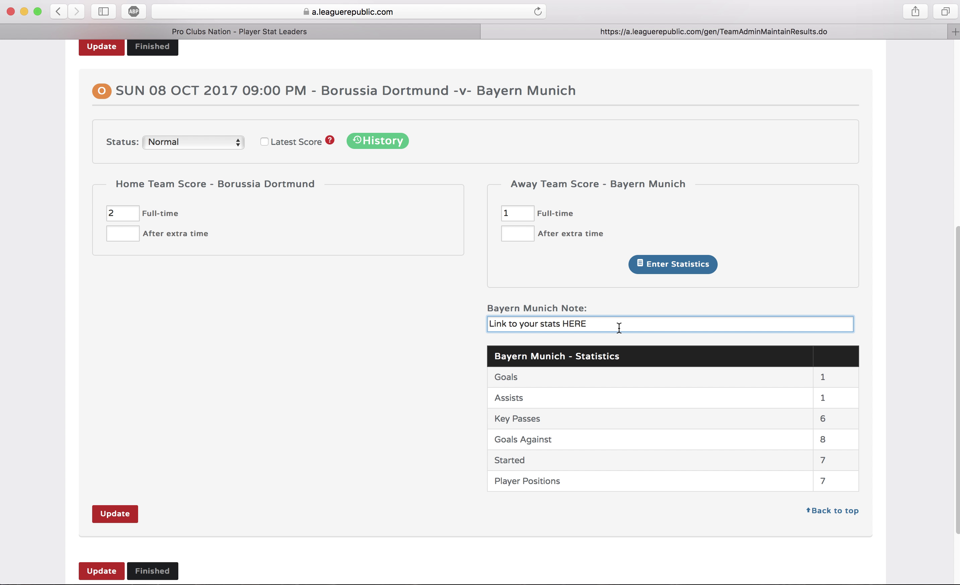
key(shift+alt+Left)
key(shift+alt+Left)
key(shift+alt+Left)
key(shift+alt+Left)
key(shift+alt+Left)
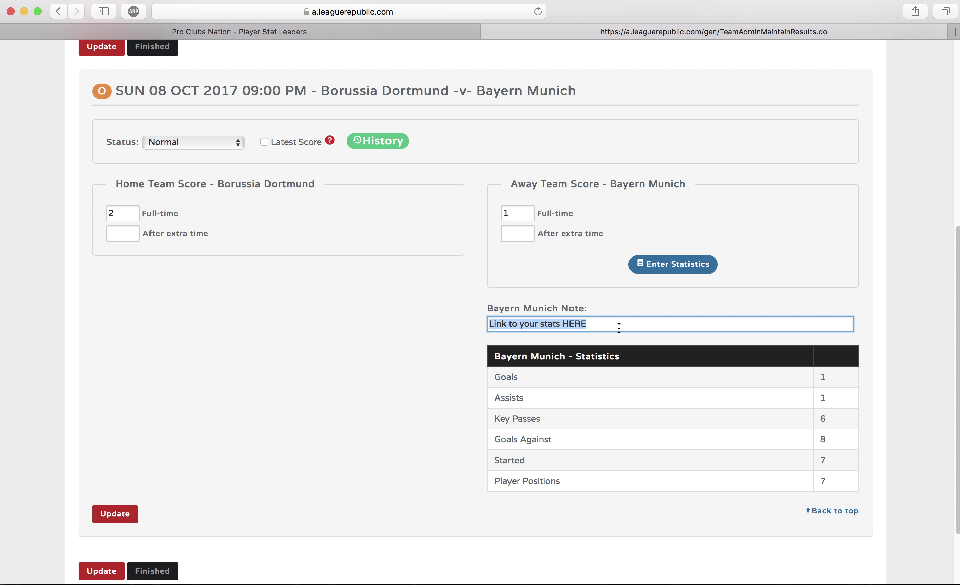
text(xboxdvr)
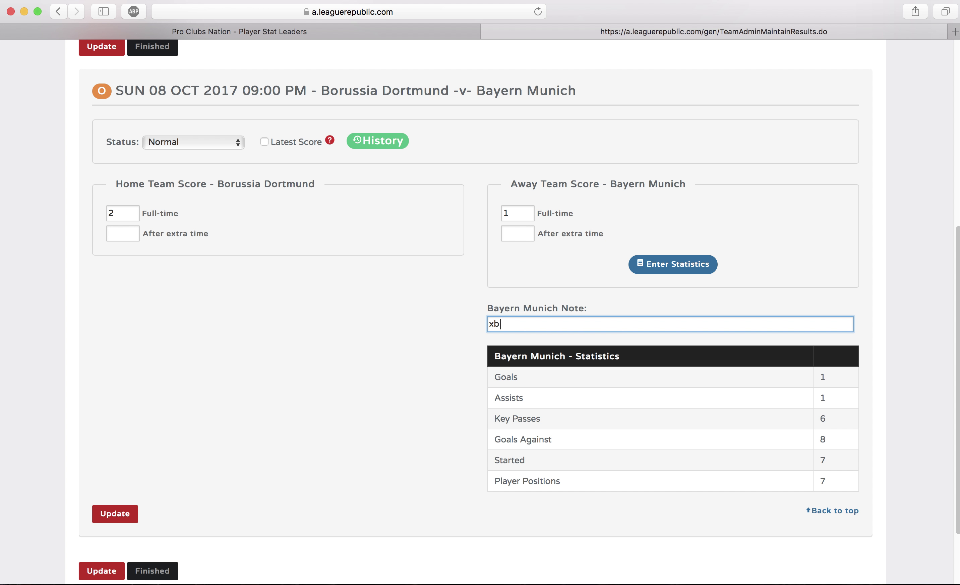
key(BackSpace)
key(BackSpace)
key(BackSpace)
text(clips)
double_click(520, 327)
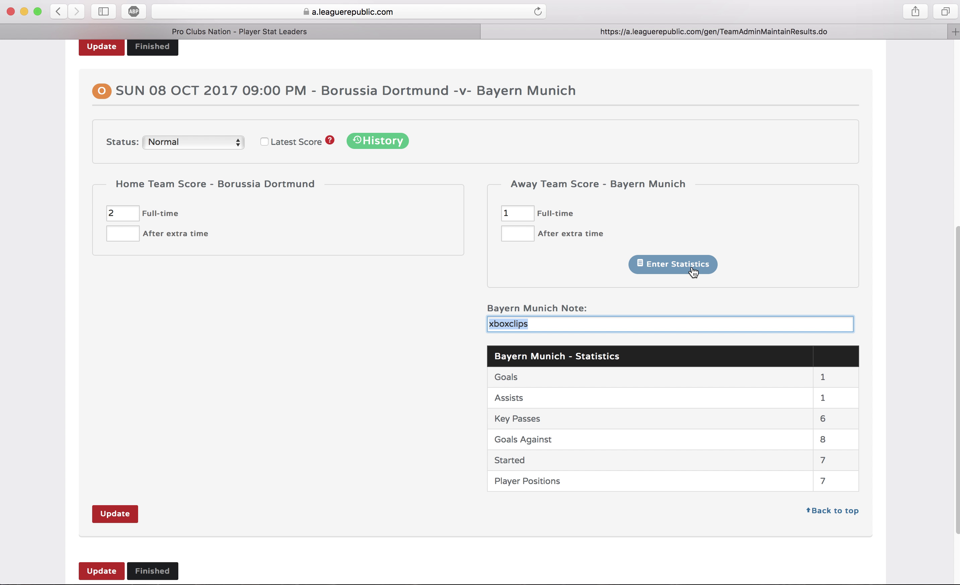
drag(958, 236, 879, 169)
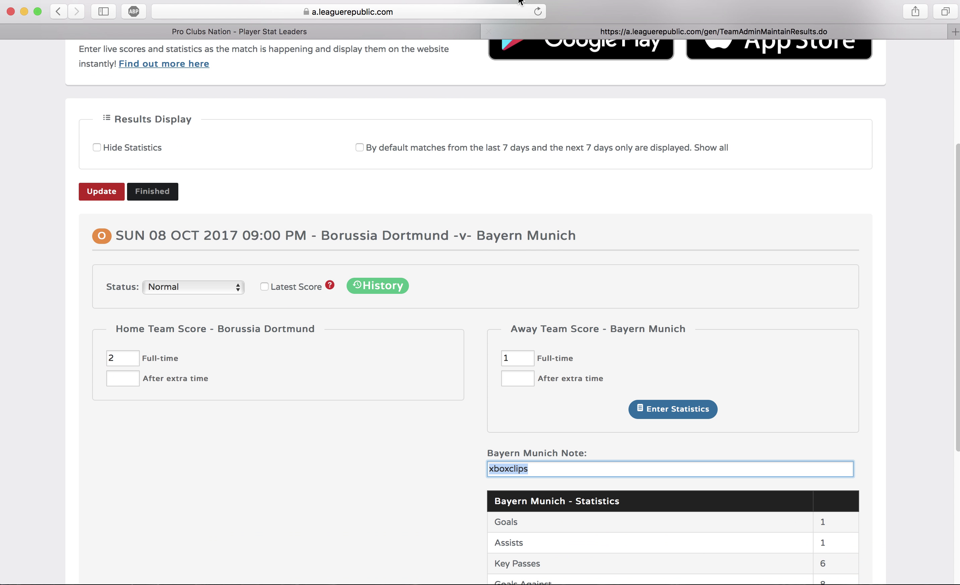
click(448, 29)
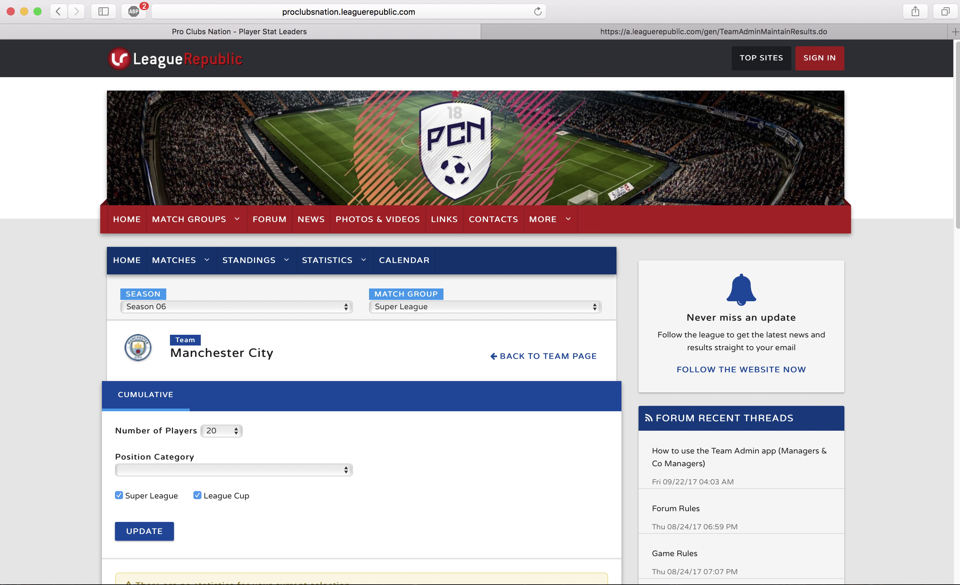
scroll(957, 217, down, 1)
scroll(956, 217, down, 5)
scroll(935, 274, up, 5)
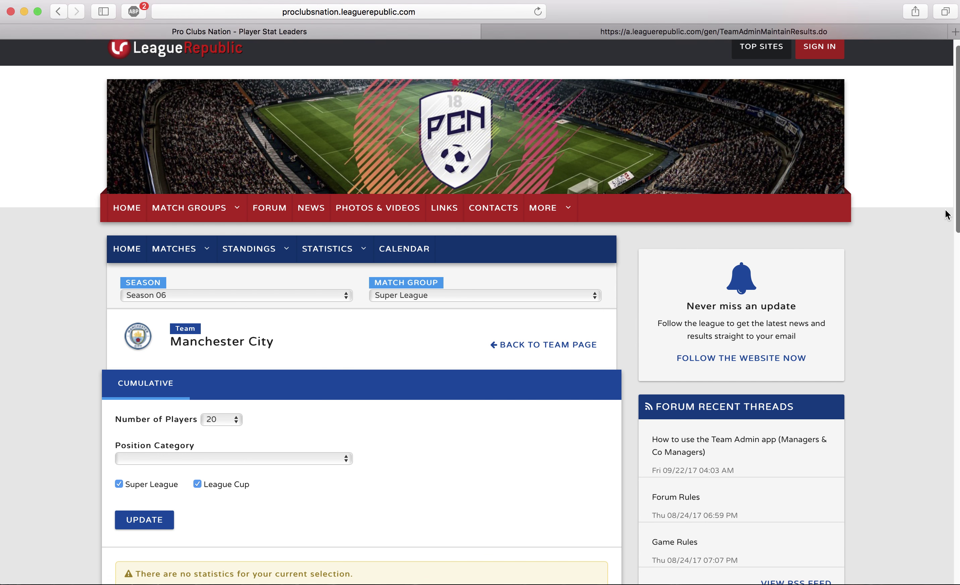
click(799, 32)
scroll(916, 281, down, 5)
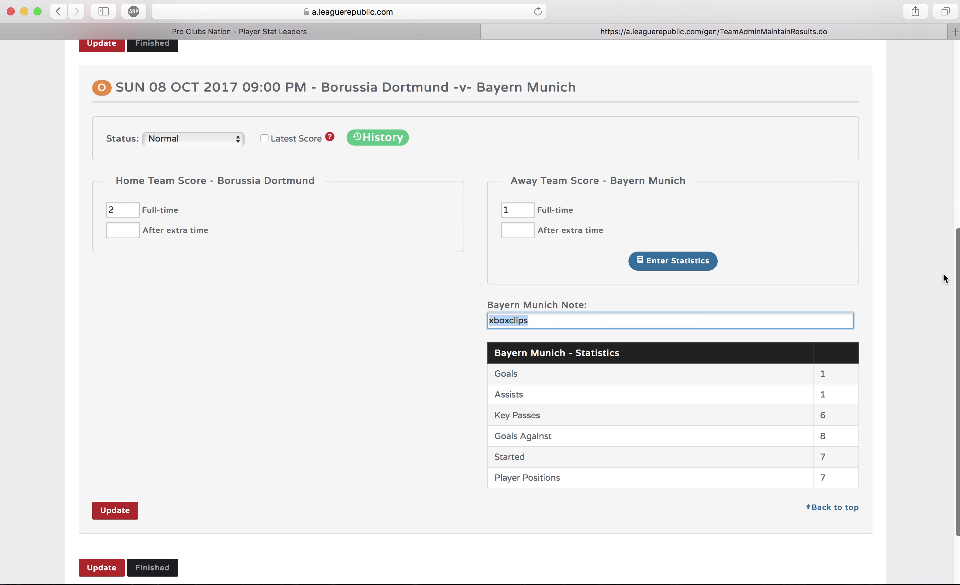
click(694, 259)
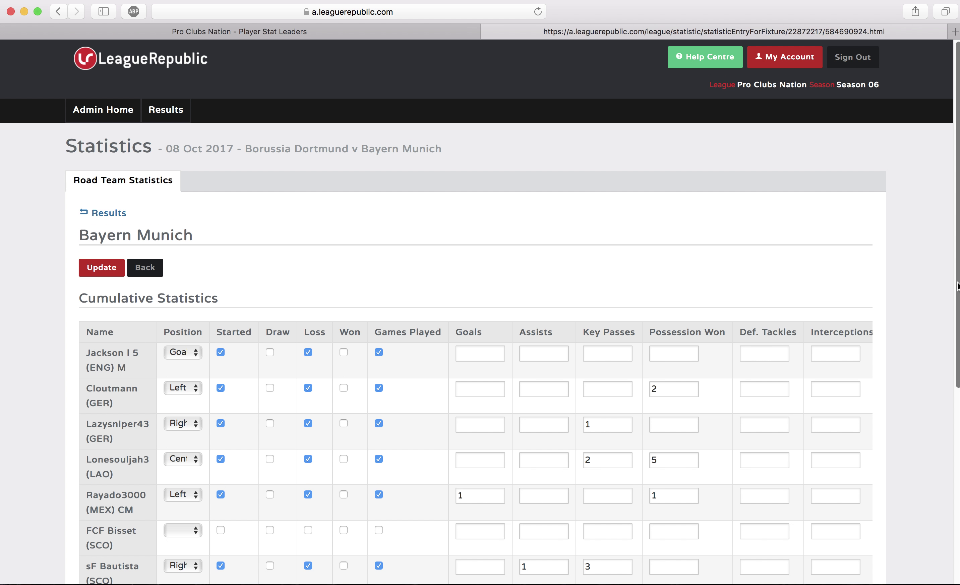
- Clear the first player's Loss tick and the Games Played ticks for five players
scroll(935, 390, down, 5)
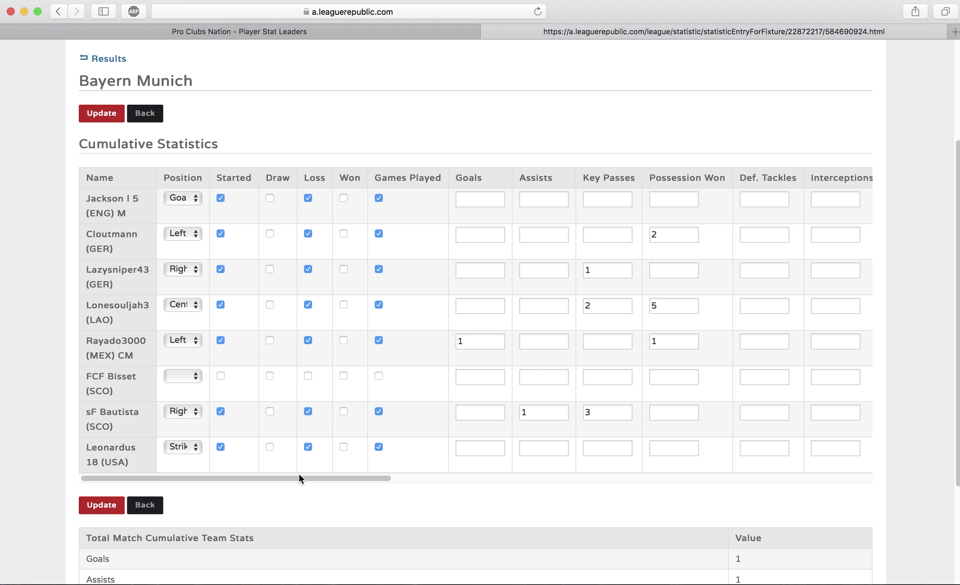
drag(311, 477, 930, 504)
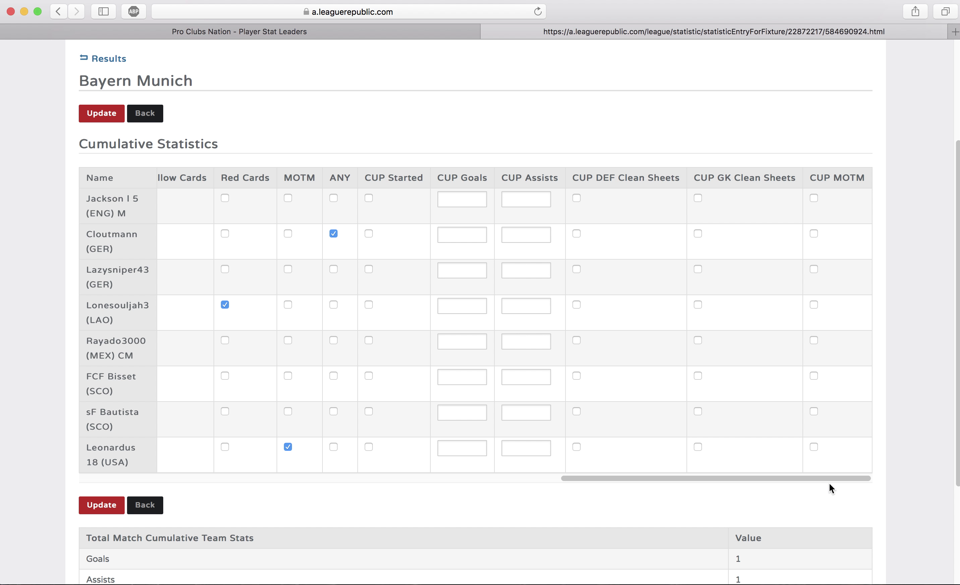
scroll(824, 481, left, 4)
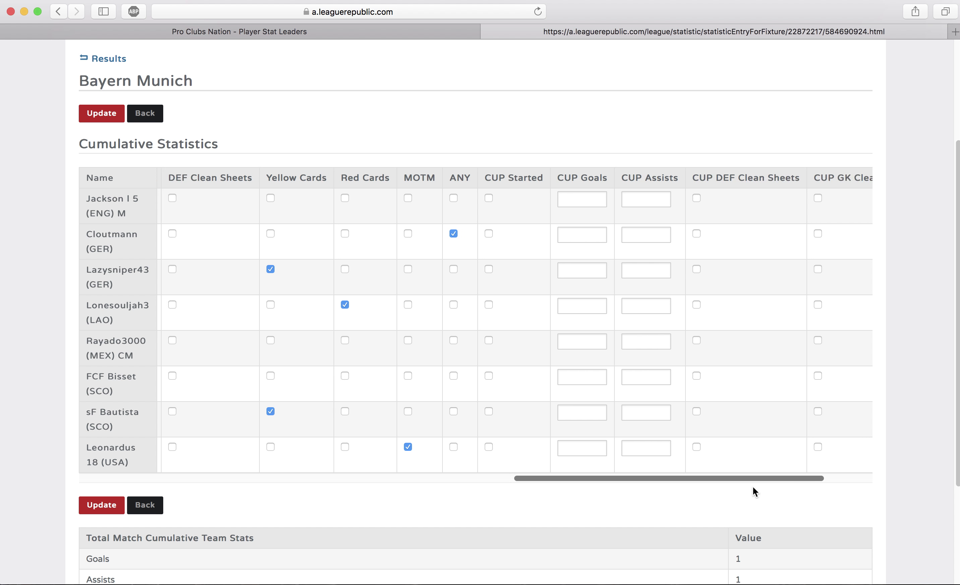
drag(753, 487, 494, 425)
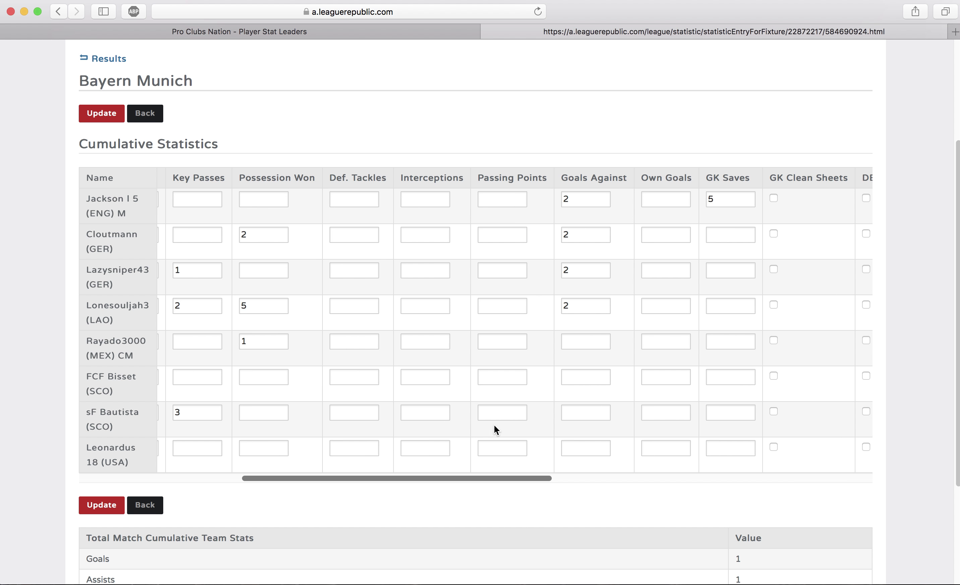
scroll(494, 425, left, 10)
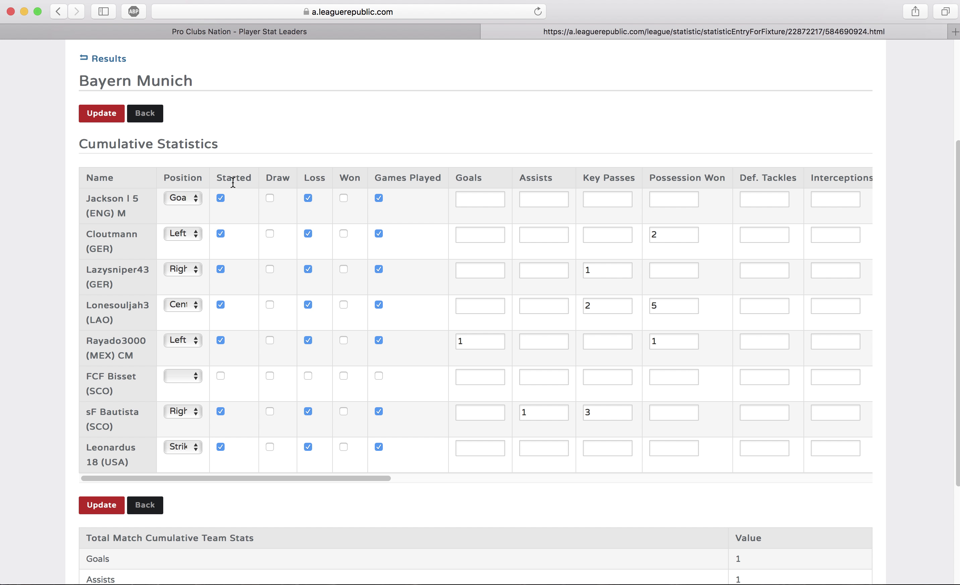
click(309, 197)
click(380, 197)
click(379, 234)
click(378, 305)
click(379, 412)
click(379, 340)
- Clear the Started ticks for the top three players
drag(257, 481, 227, 404)
click(220, 198)
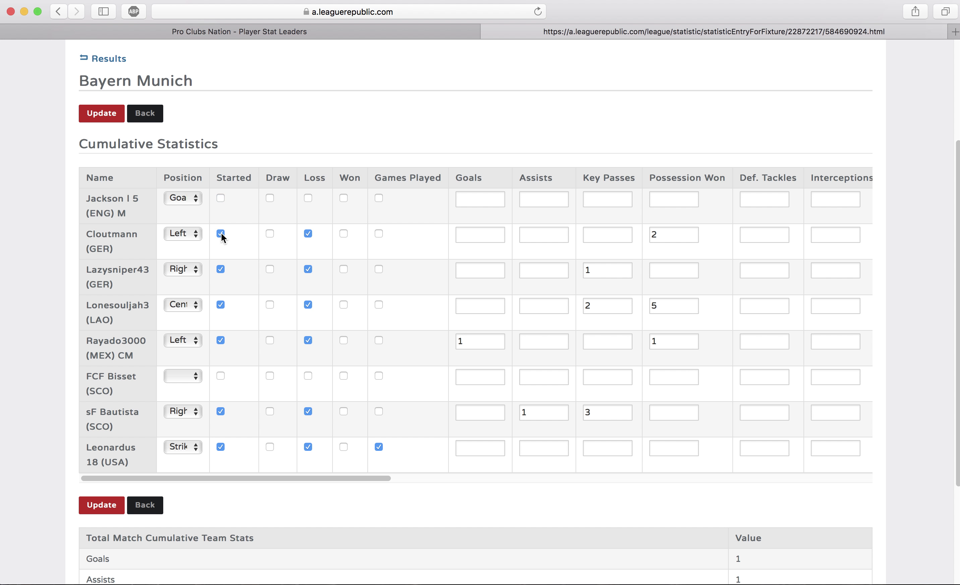
click(221, 234)
click(221, 268)
drag(279, 477, 783, 469)
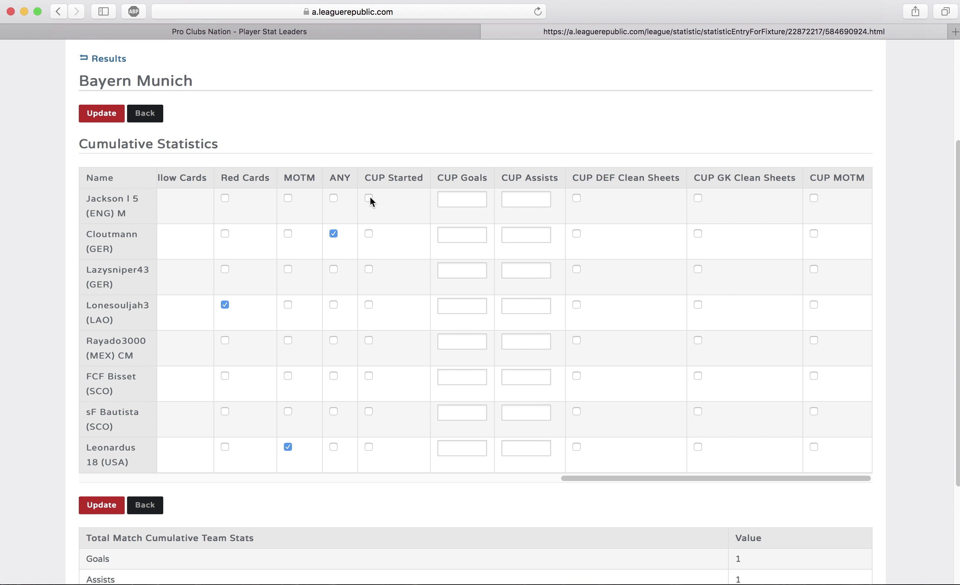
- Clear the ANY, red card and MOTM ticks and mark three players as CUP starters
click(369, 269)
click(369, 305)
click(334, 234)
click(225, 305)
click(288, 447)
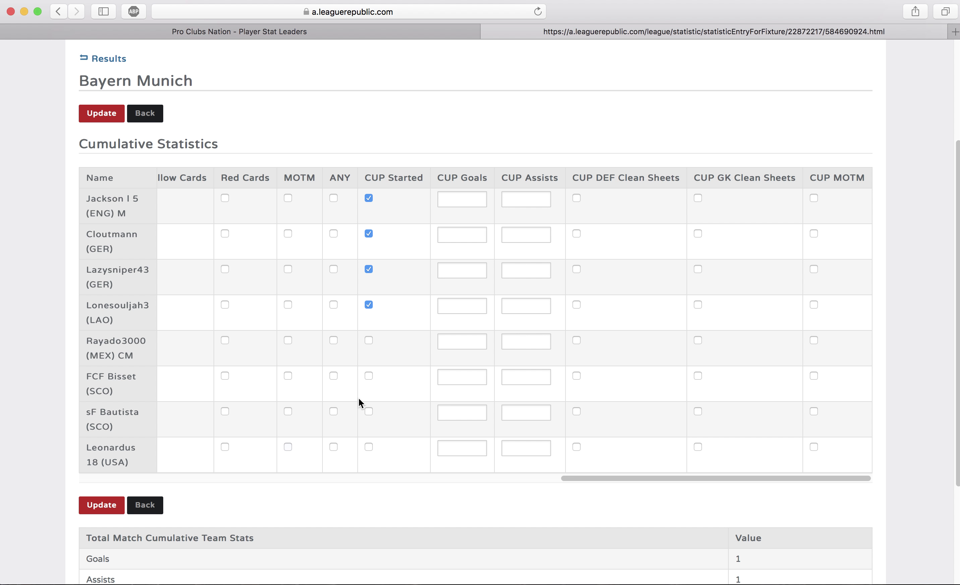
click(368, 375)
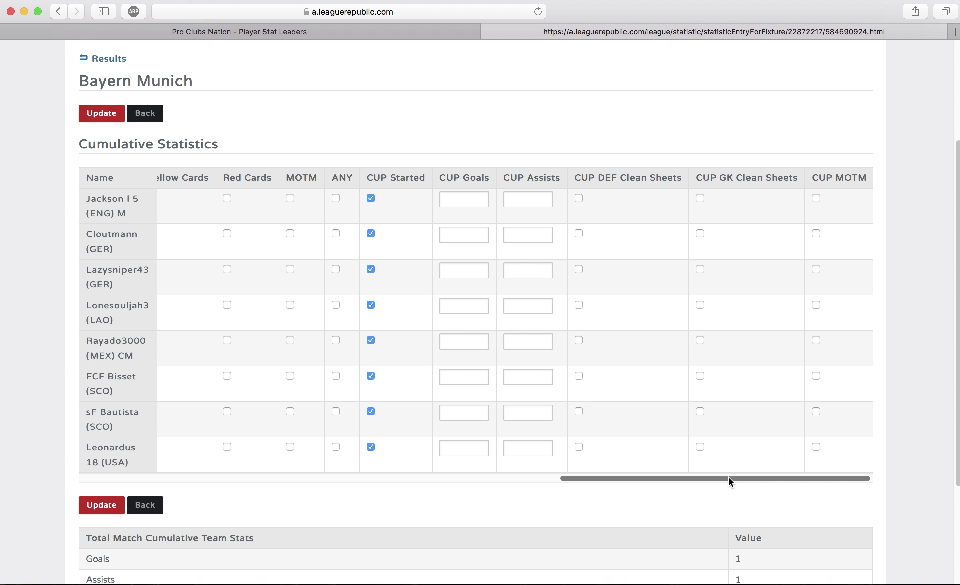
drag(729, 479, 785, 478)
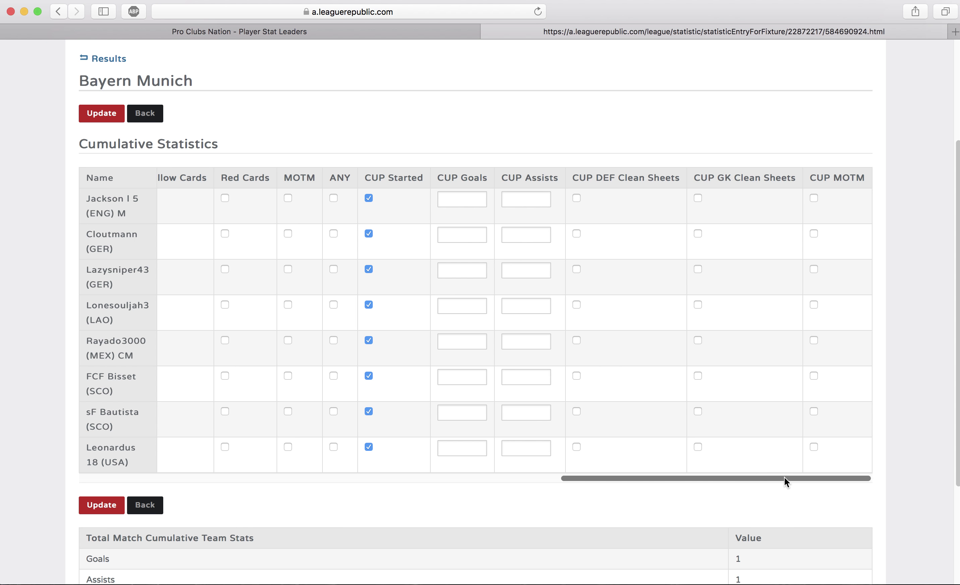
click(457, 306)
text(2)
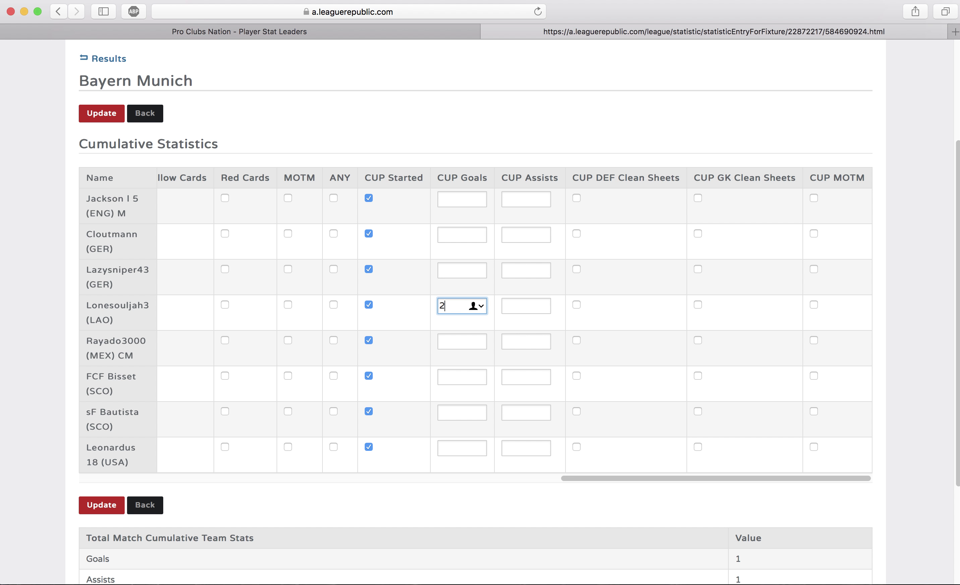
click(514, 273)
text(1)
click(529, 341)
text(1)
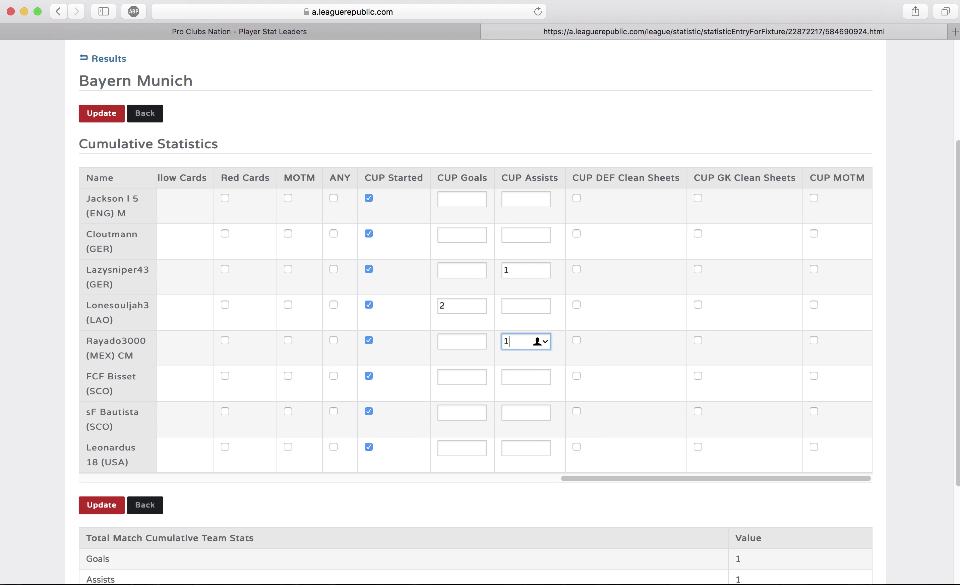
click(577, 198)
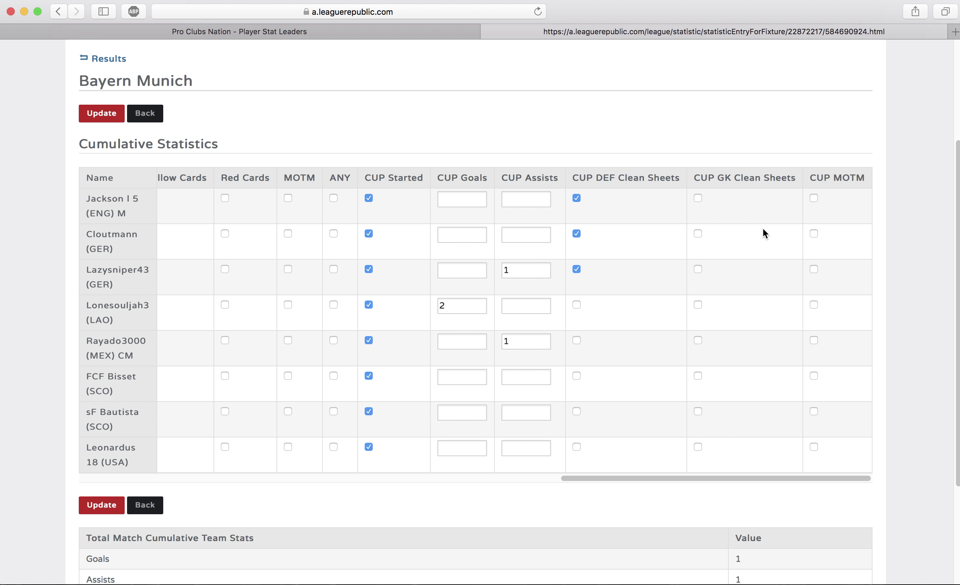
click(578, 199)
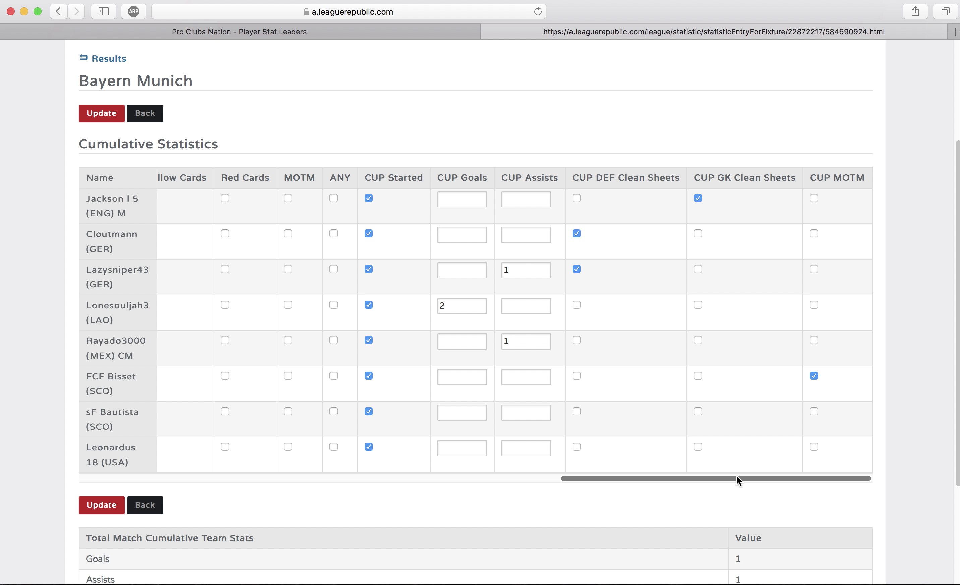
drag(731, 481, 754, 511)
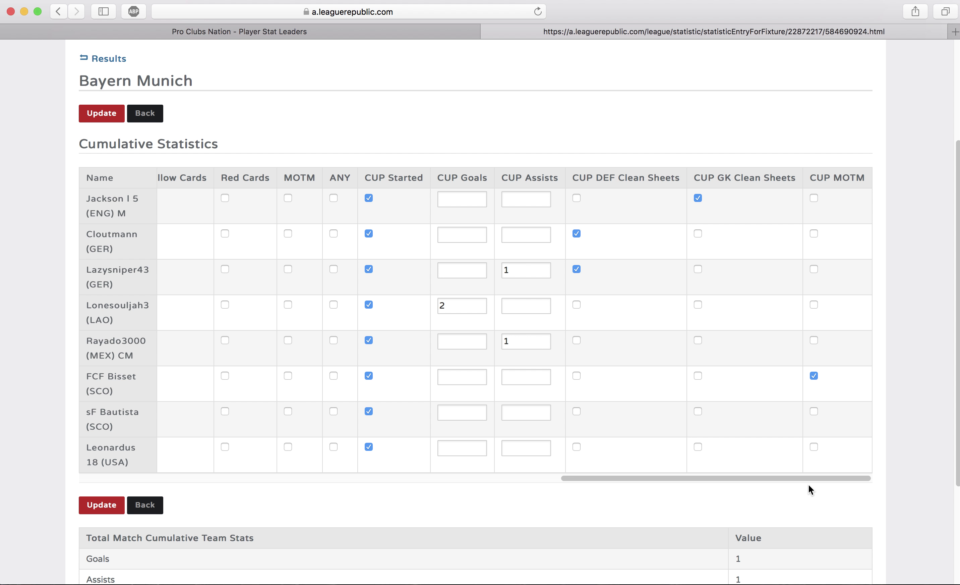
drag(800, 480, 763, 479)
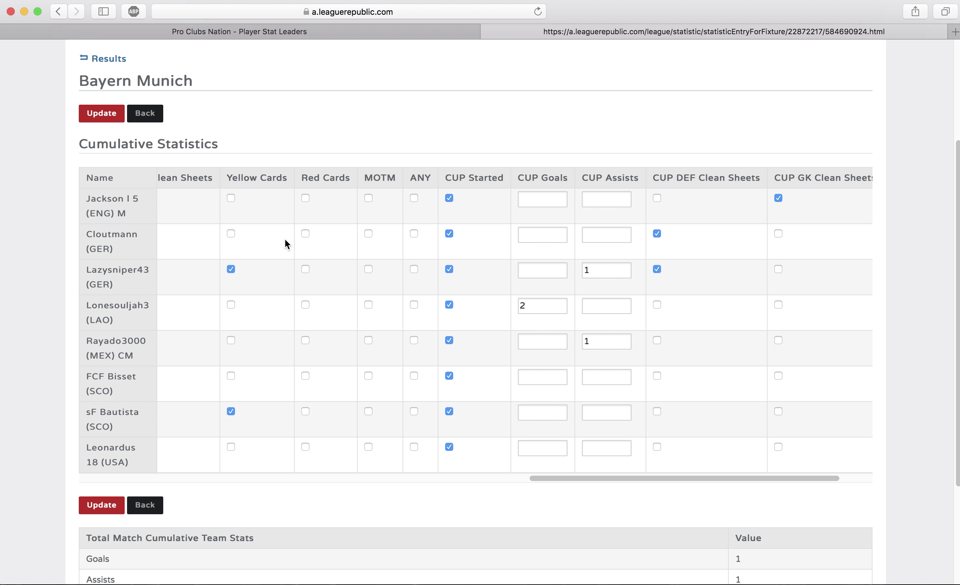
click(230, 269)
click(305, 341)
click(305, 340)
- Leave the statistics form and go back to the Result Entry page
drag(726, 478, 779, 478)
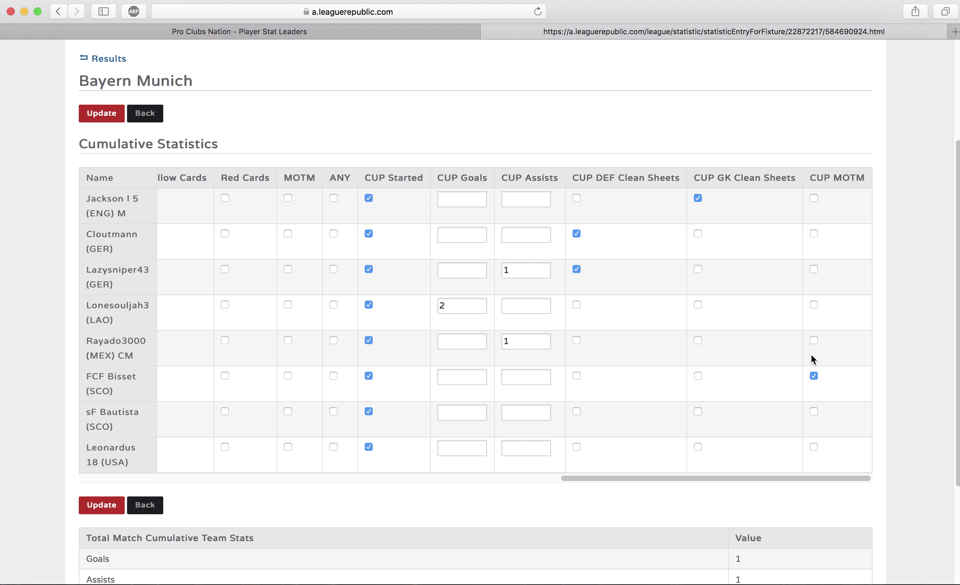
scroll(958, 260, up, 1)
scroll(958, 260, up, 5)
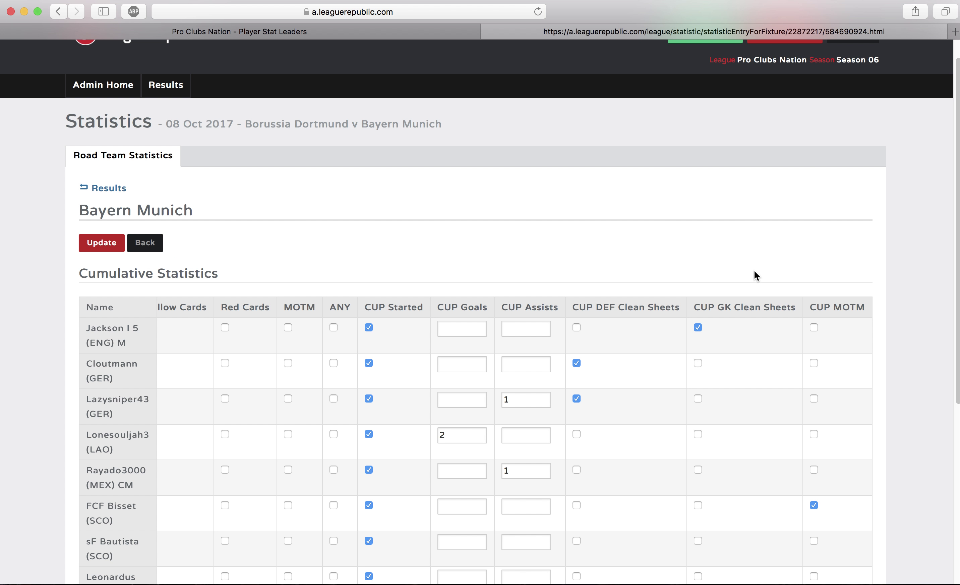
click(146, 241)
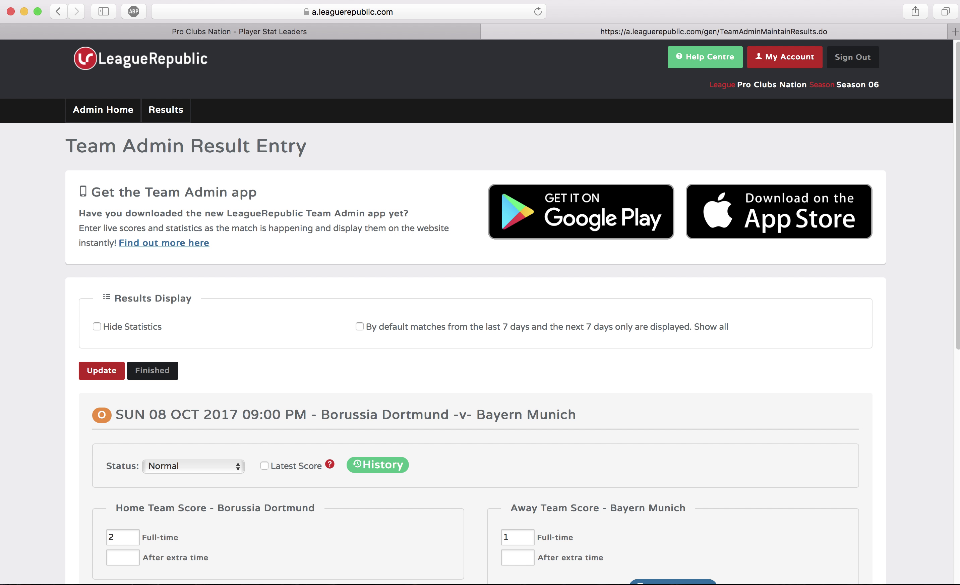
- Scroll through the Result Entry page to review the match details
scroll(942, 268, down, 10)
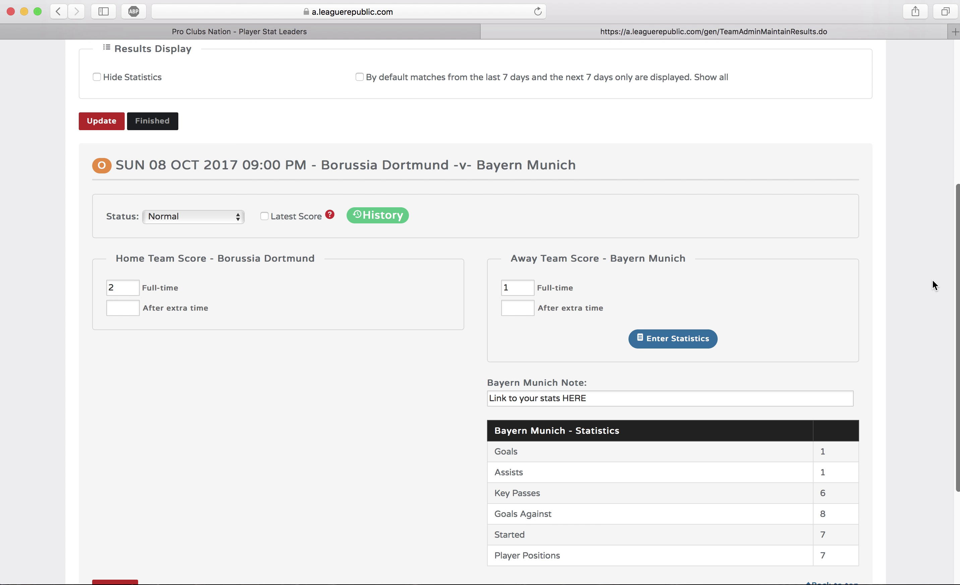
scroll(934, 284, up, 2)
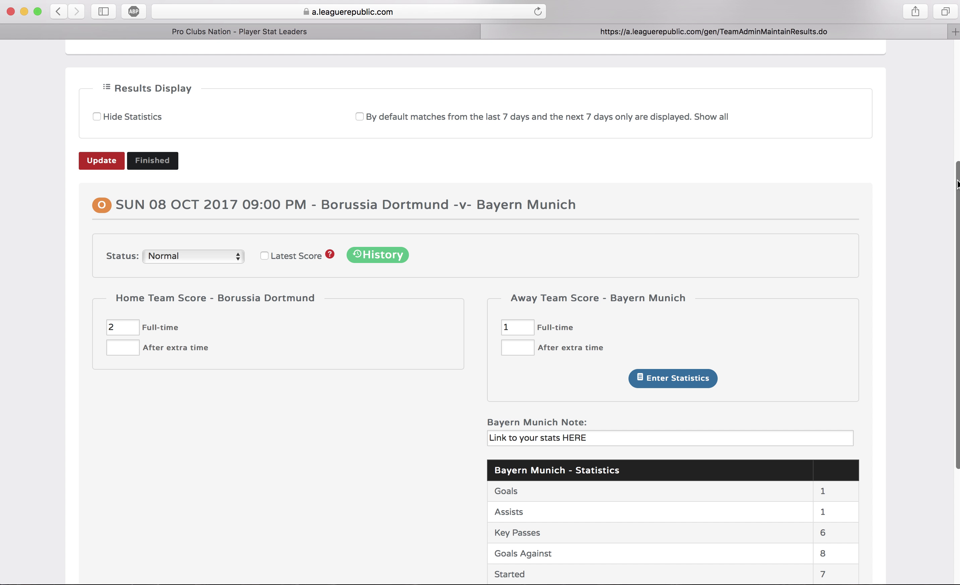
drag(958, 184, 932, 182)
scroll(932, 182, down, 2)
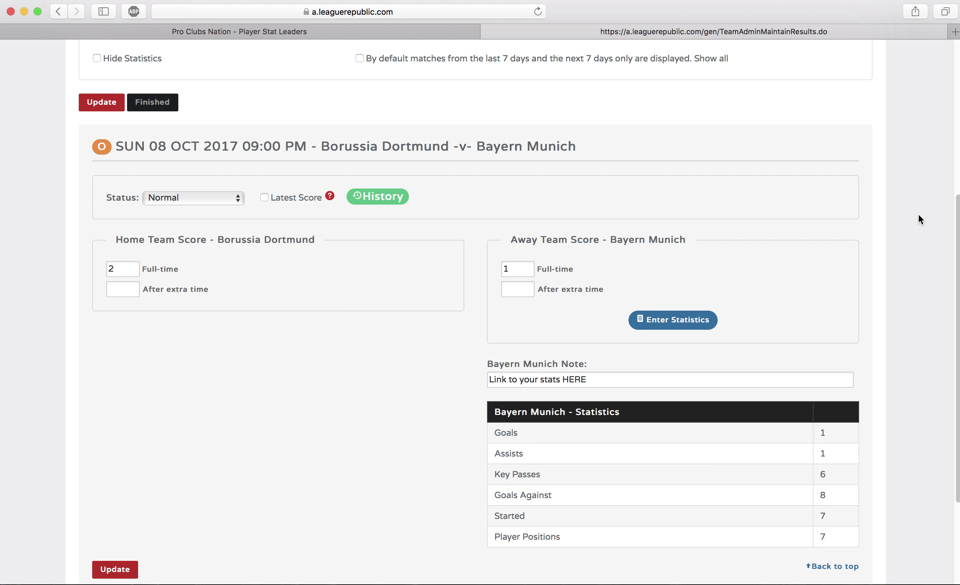
mouse_move(957, 243)
mouse_down()
mouse_move(956, 313)
mouse_move(956, 263)
mouse_up()
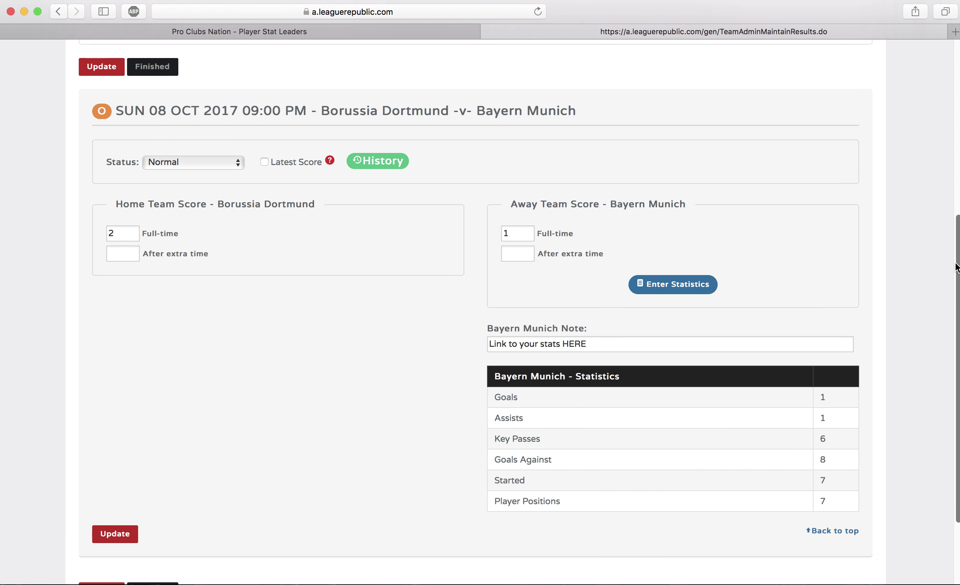
scroll(957, 266, up, 5)
scroll(930, 281, down, 6)
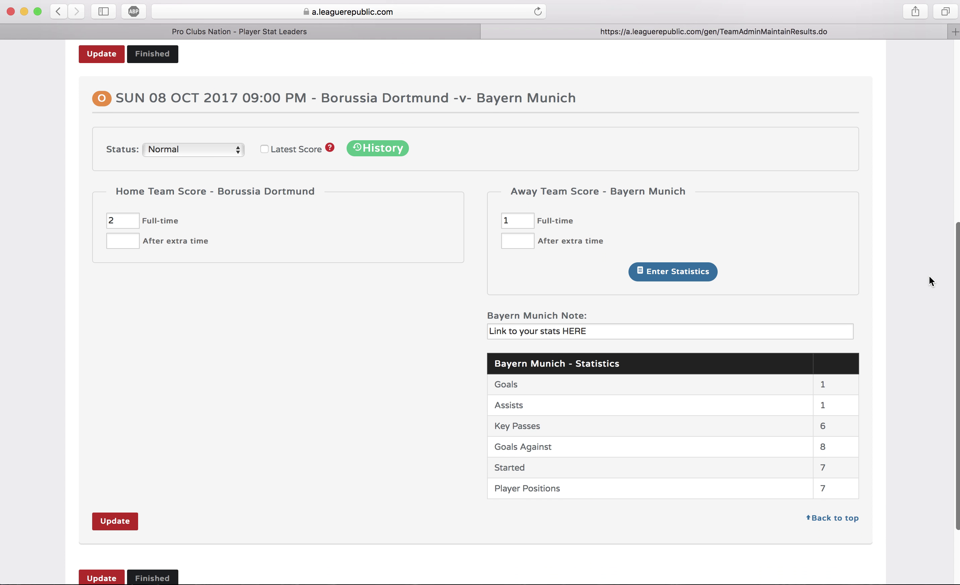
scroll(927, 280, up, 1)
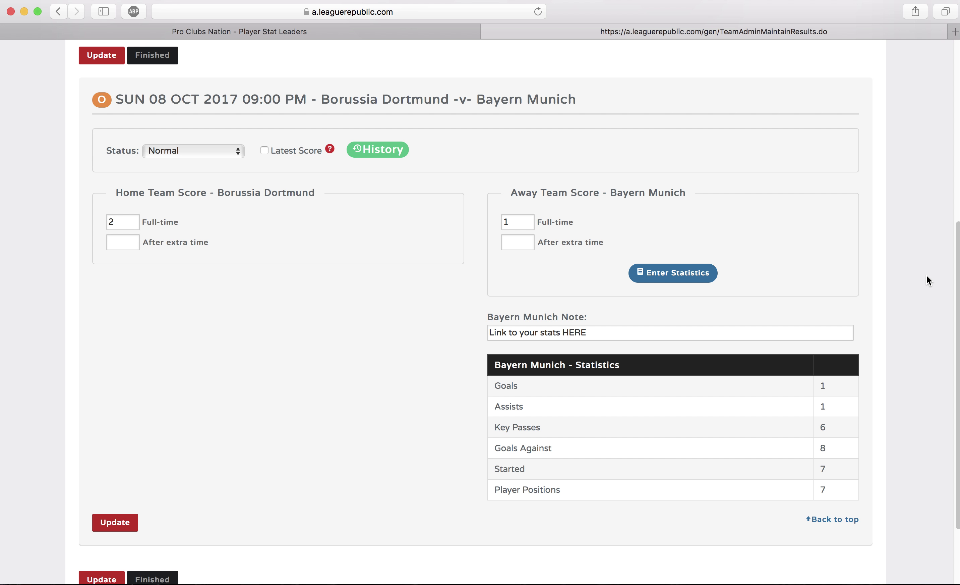
- Click into the Bayern Munich Note, then go to the Pro Clubs Nation Player Stat Leaders tab
click(757, 336)
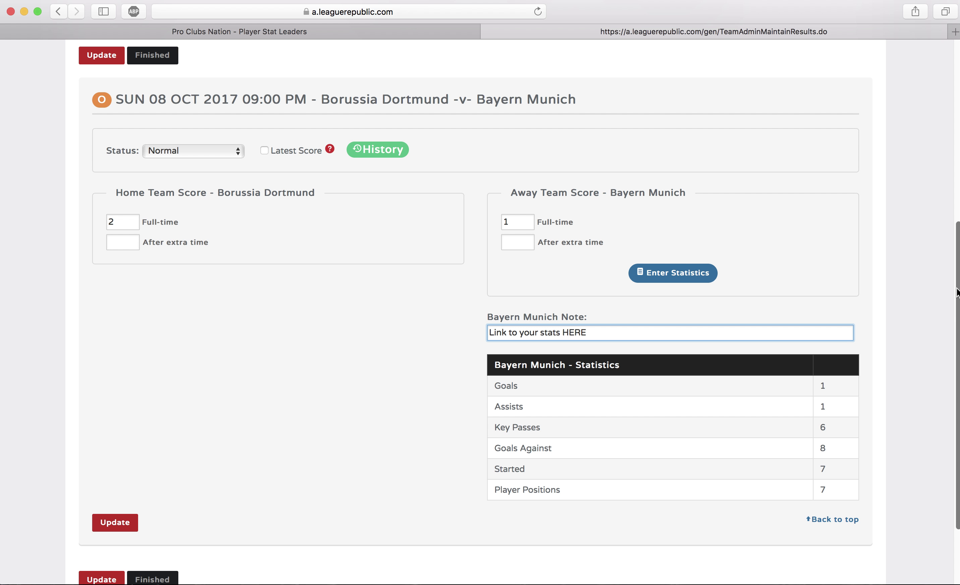
mouse_move(957, 292)
mouse_down()
mouse_move(953, 268)
mouse_move(953, 276)
mouse_up()
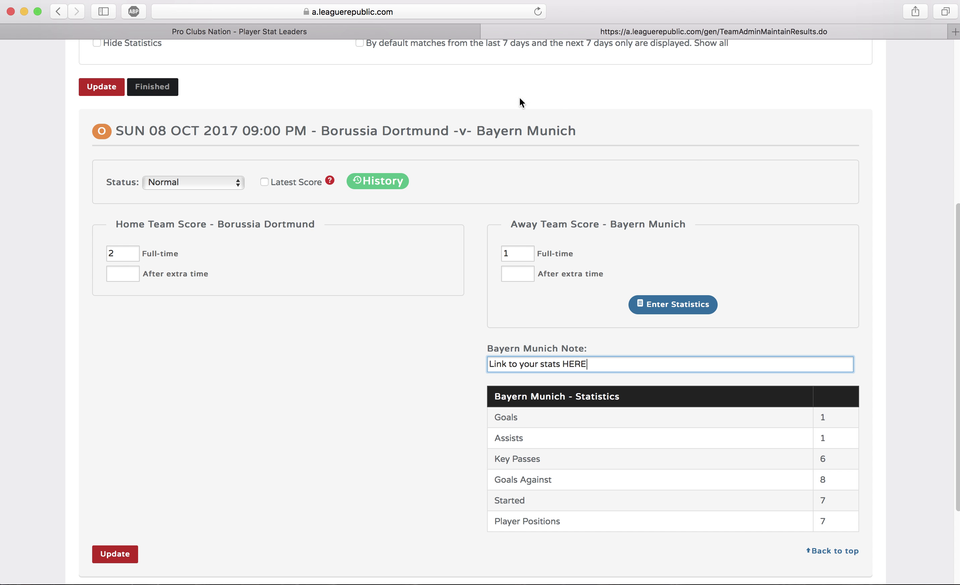
click(428, 31)
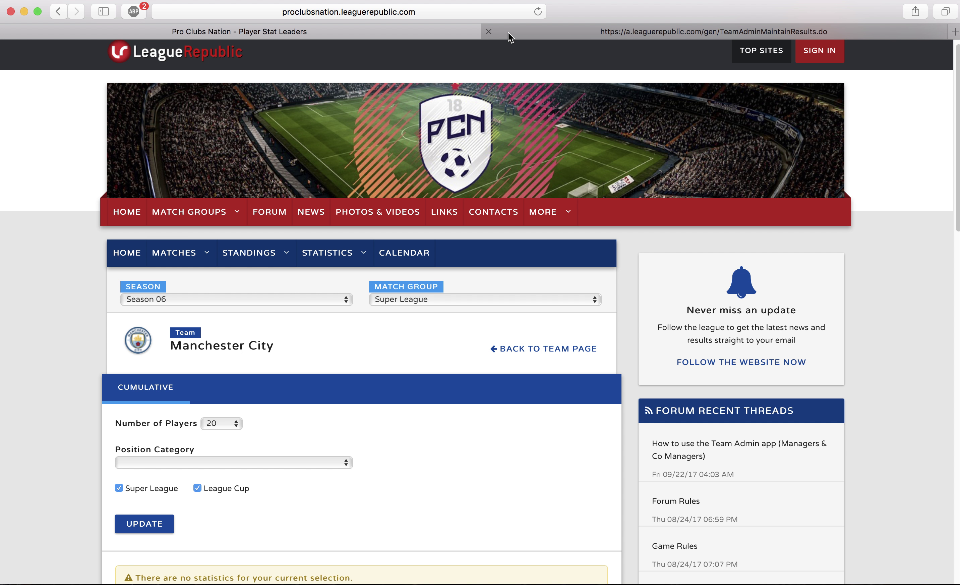
- Switch back to the TeamAdminMaintainResults tab and scroll to the top of the page
click(508, 32)
click(431, 34)
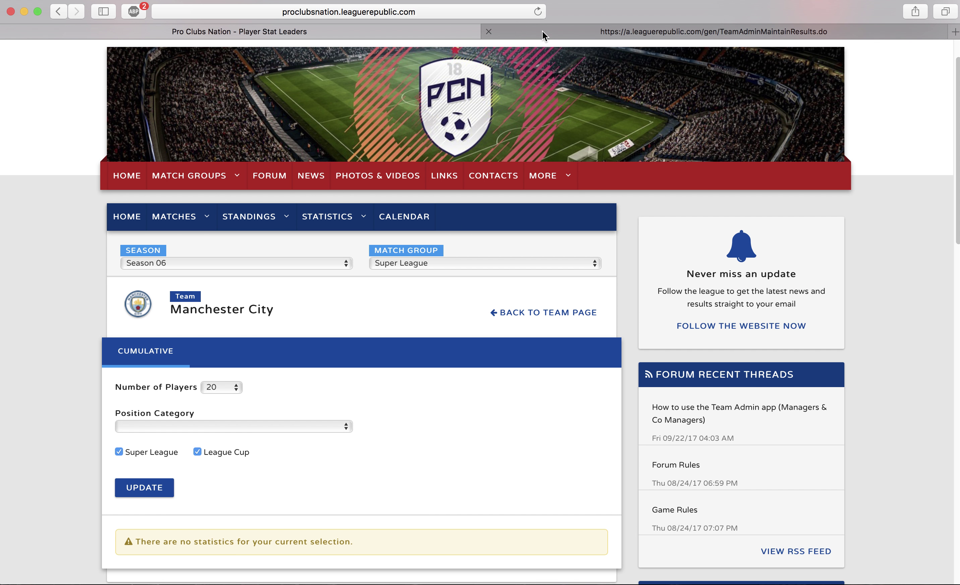
click(543, 34)
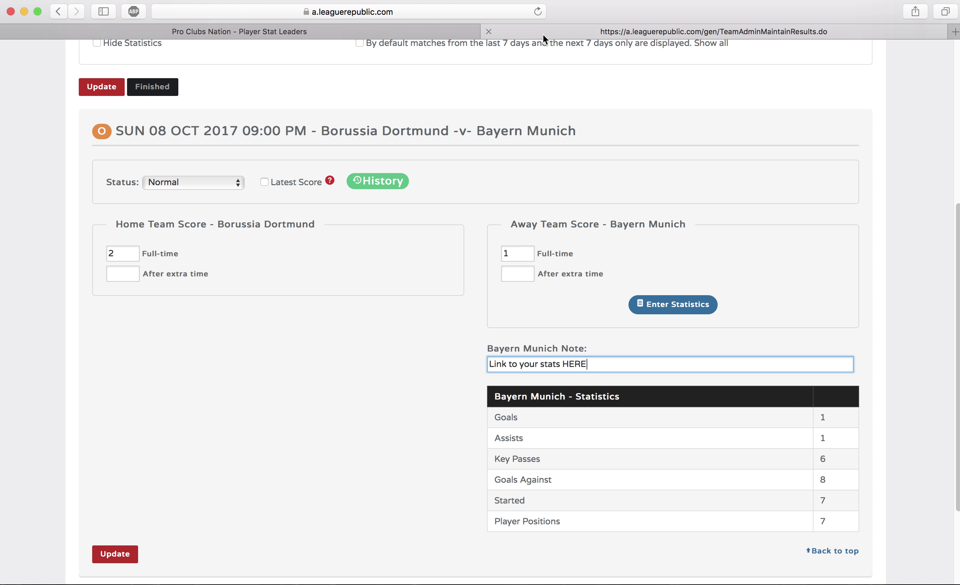
scroll(958, 186, up, 3)
drag(958, 185, 943, 95)
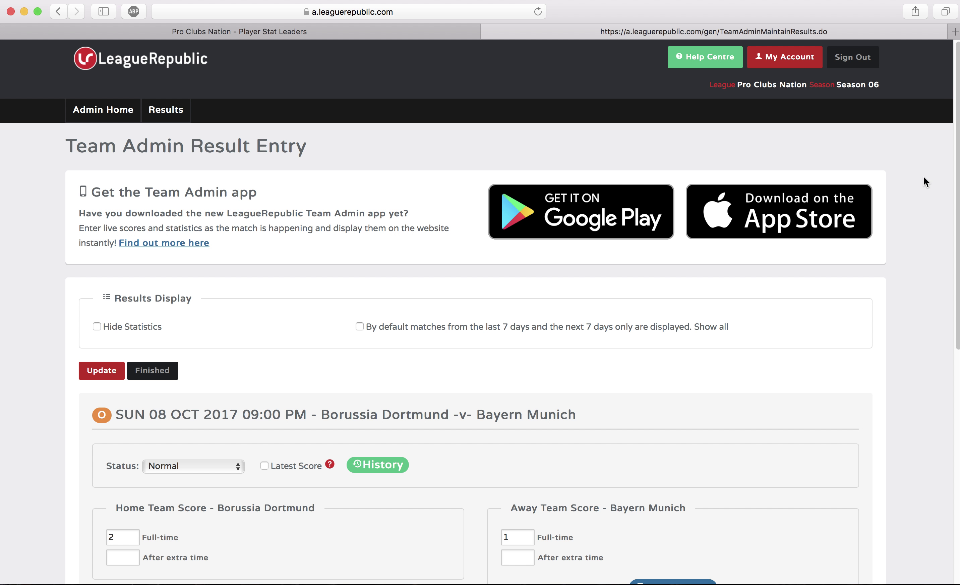